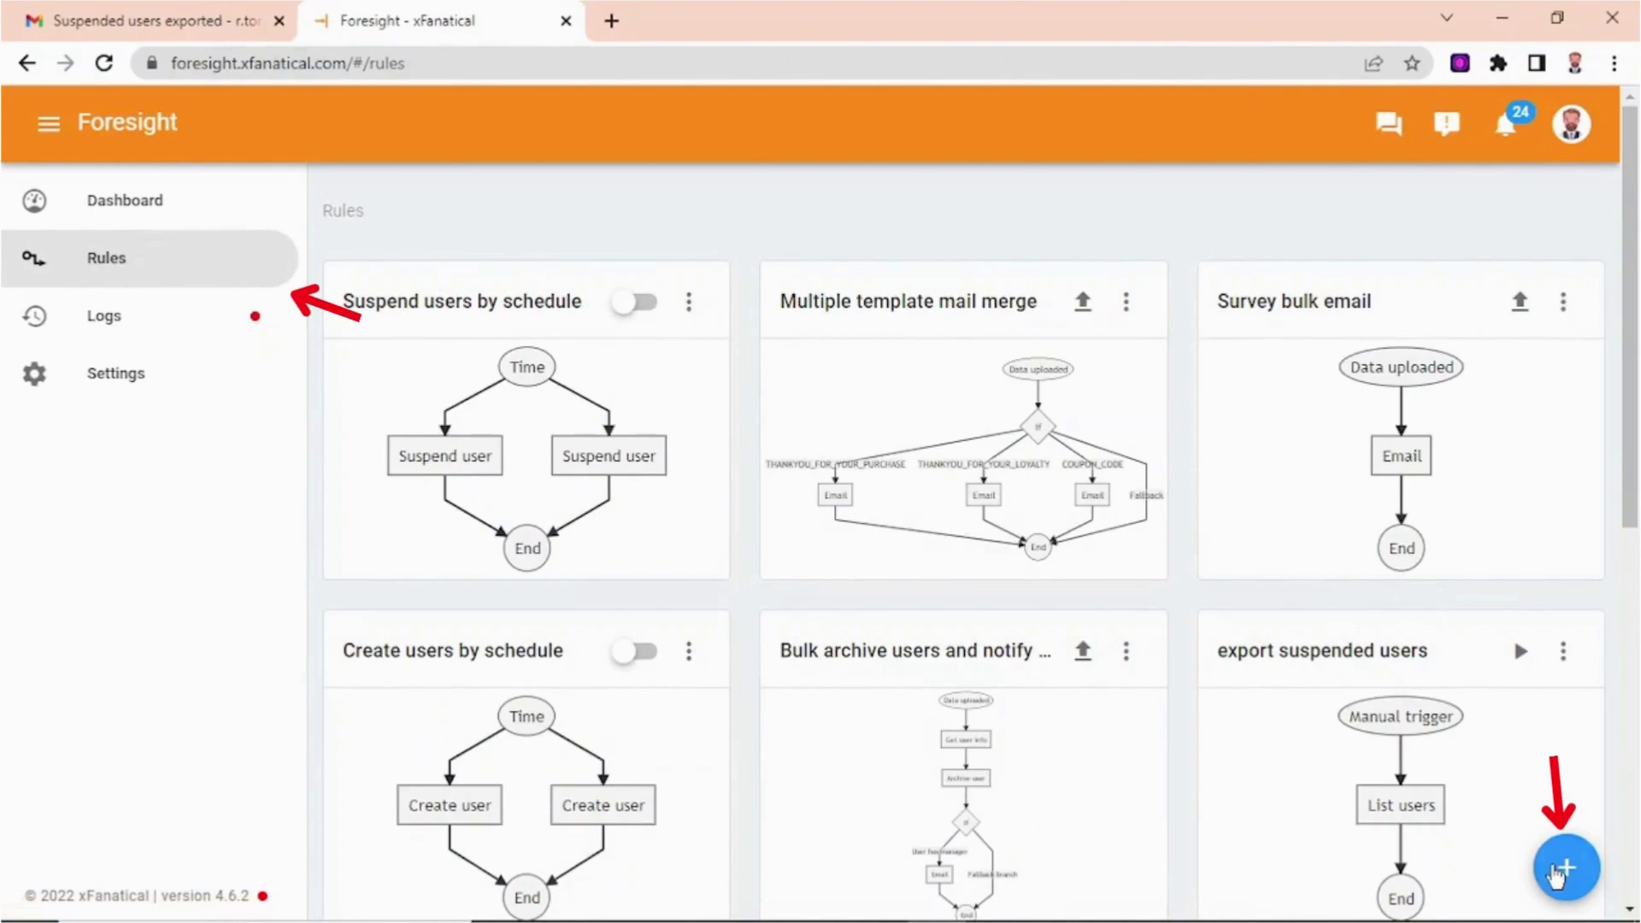
# Create a new rule with a Manual trigger and add the List users action, found by searching for "list"
pyautogui.click(1555, 870)
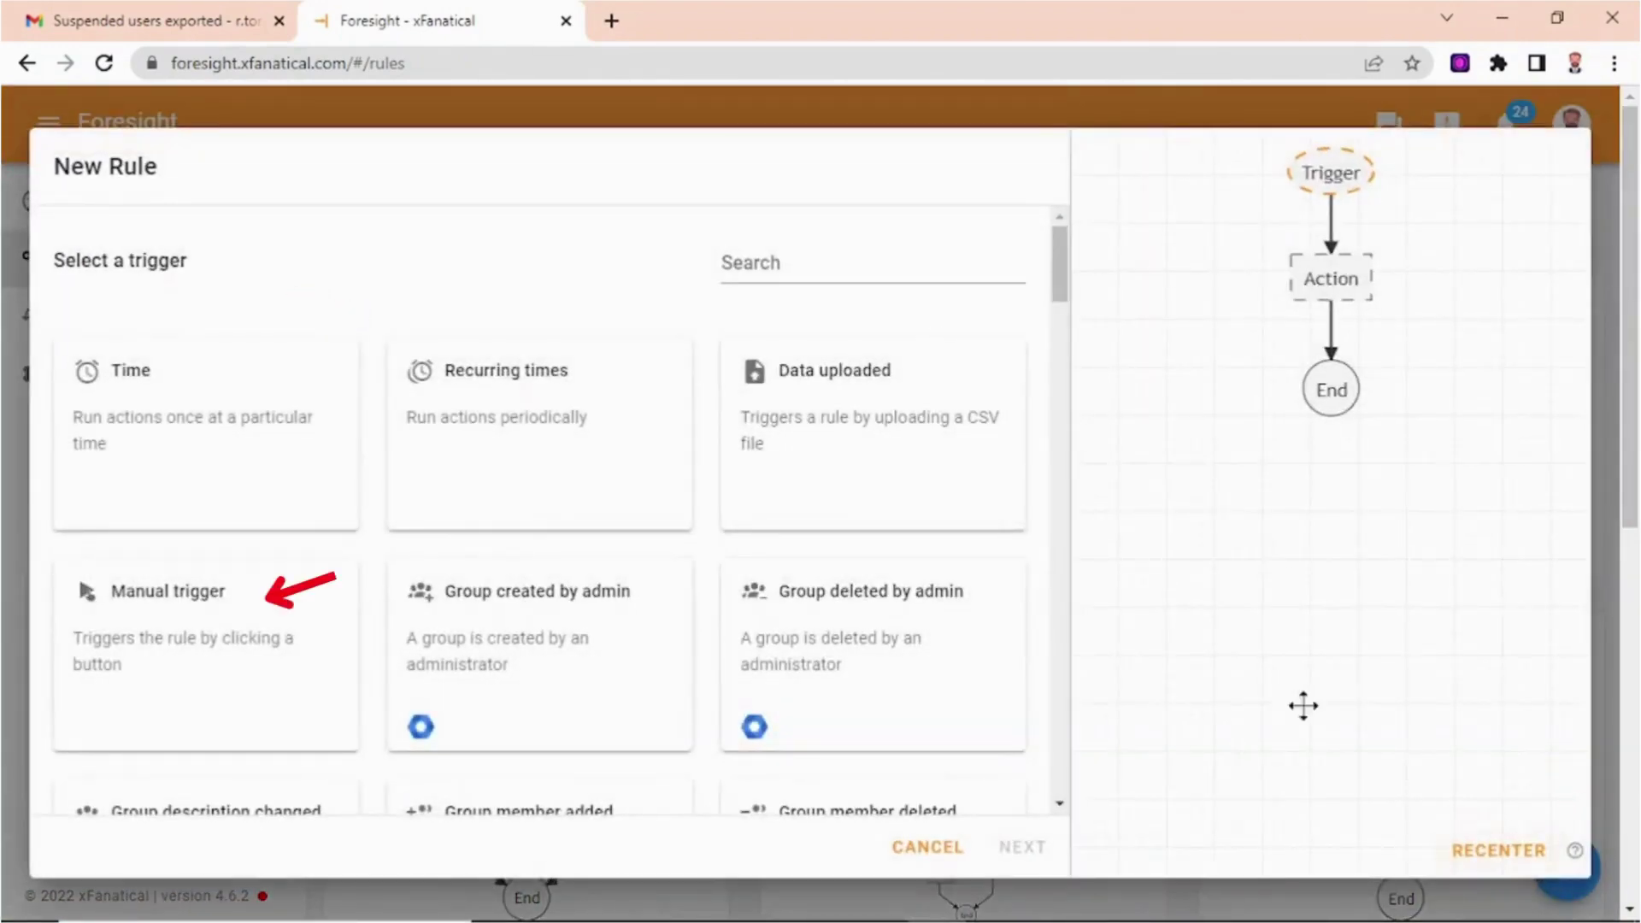
pyautogui.click(270, 647)
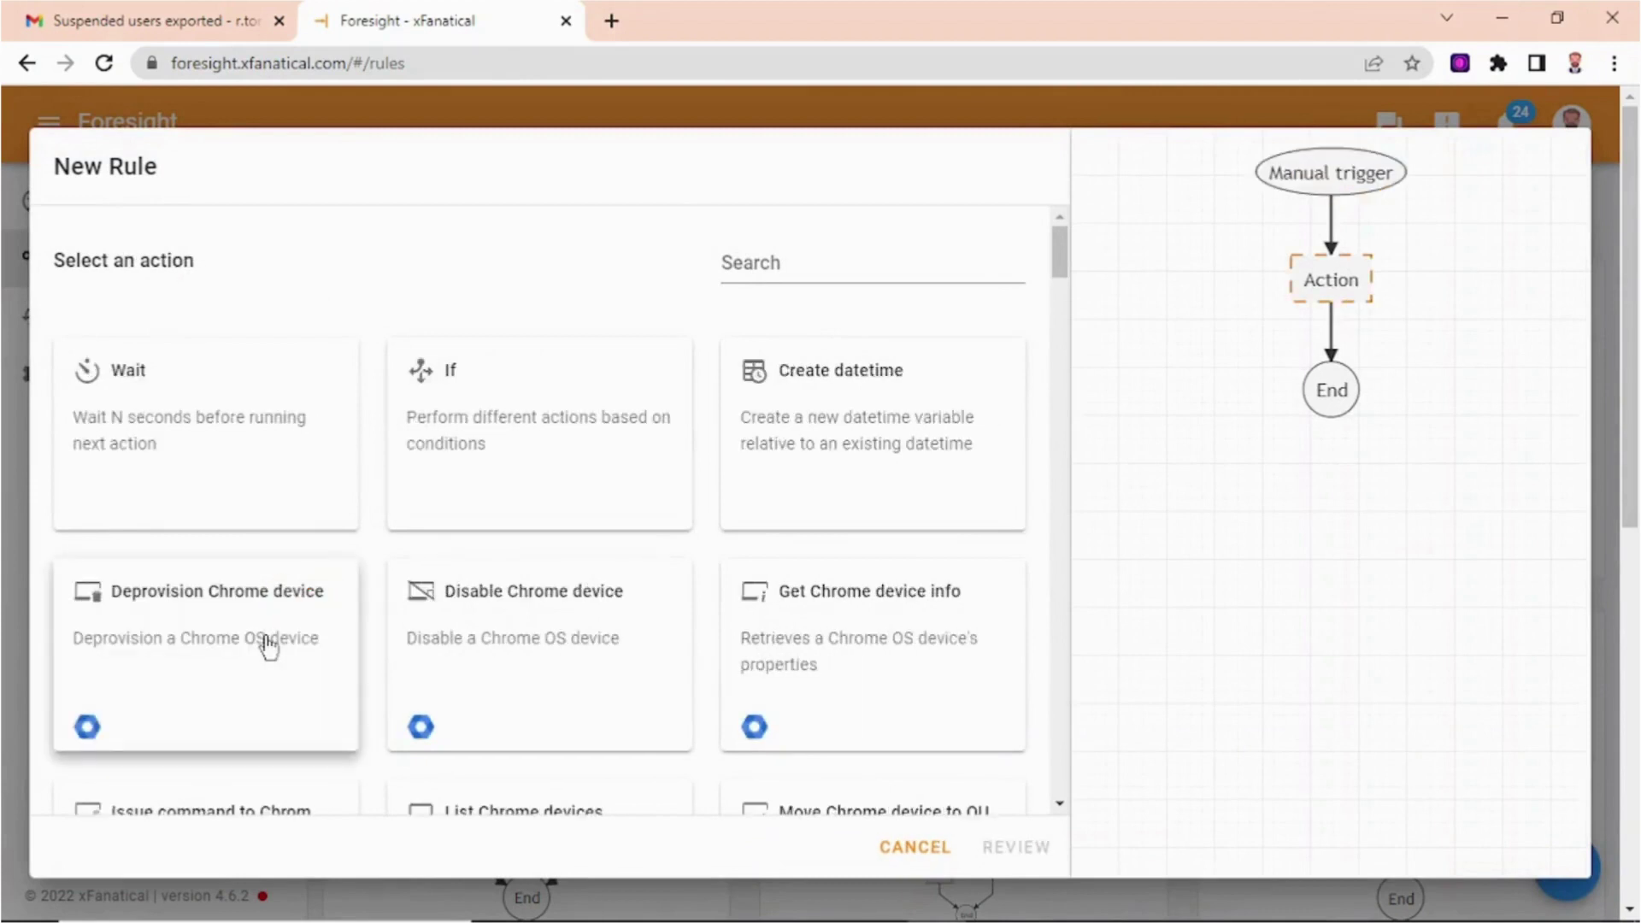
pyautogui.click(780, 267)
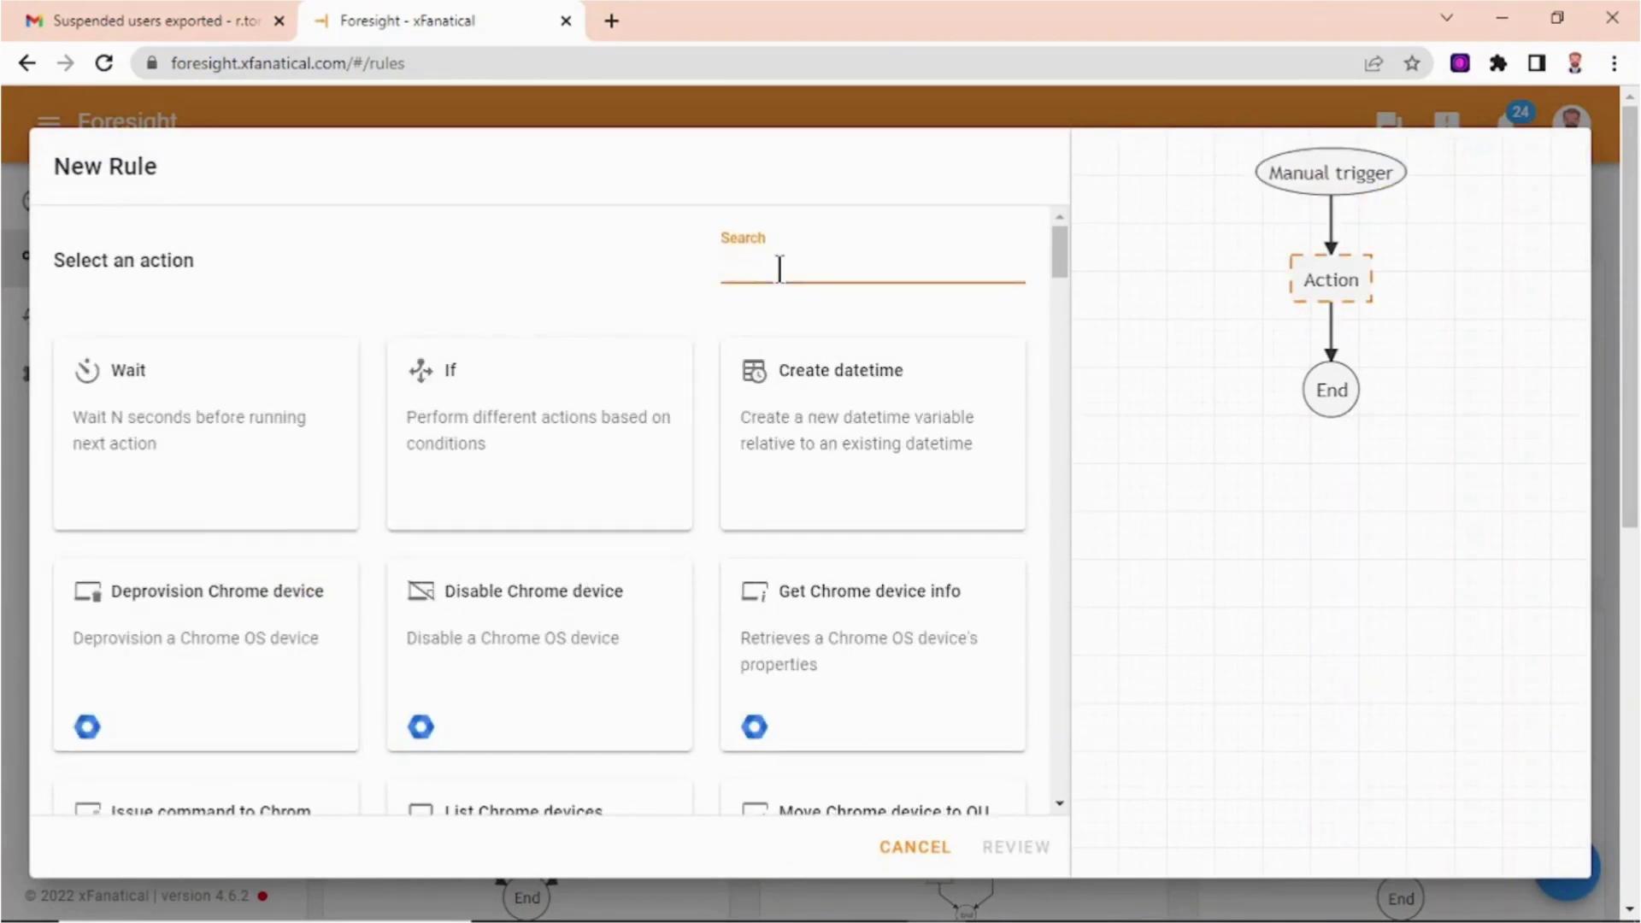
pyautogui.write('list')
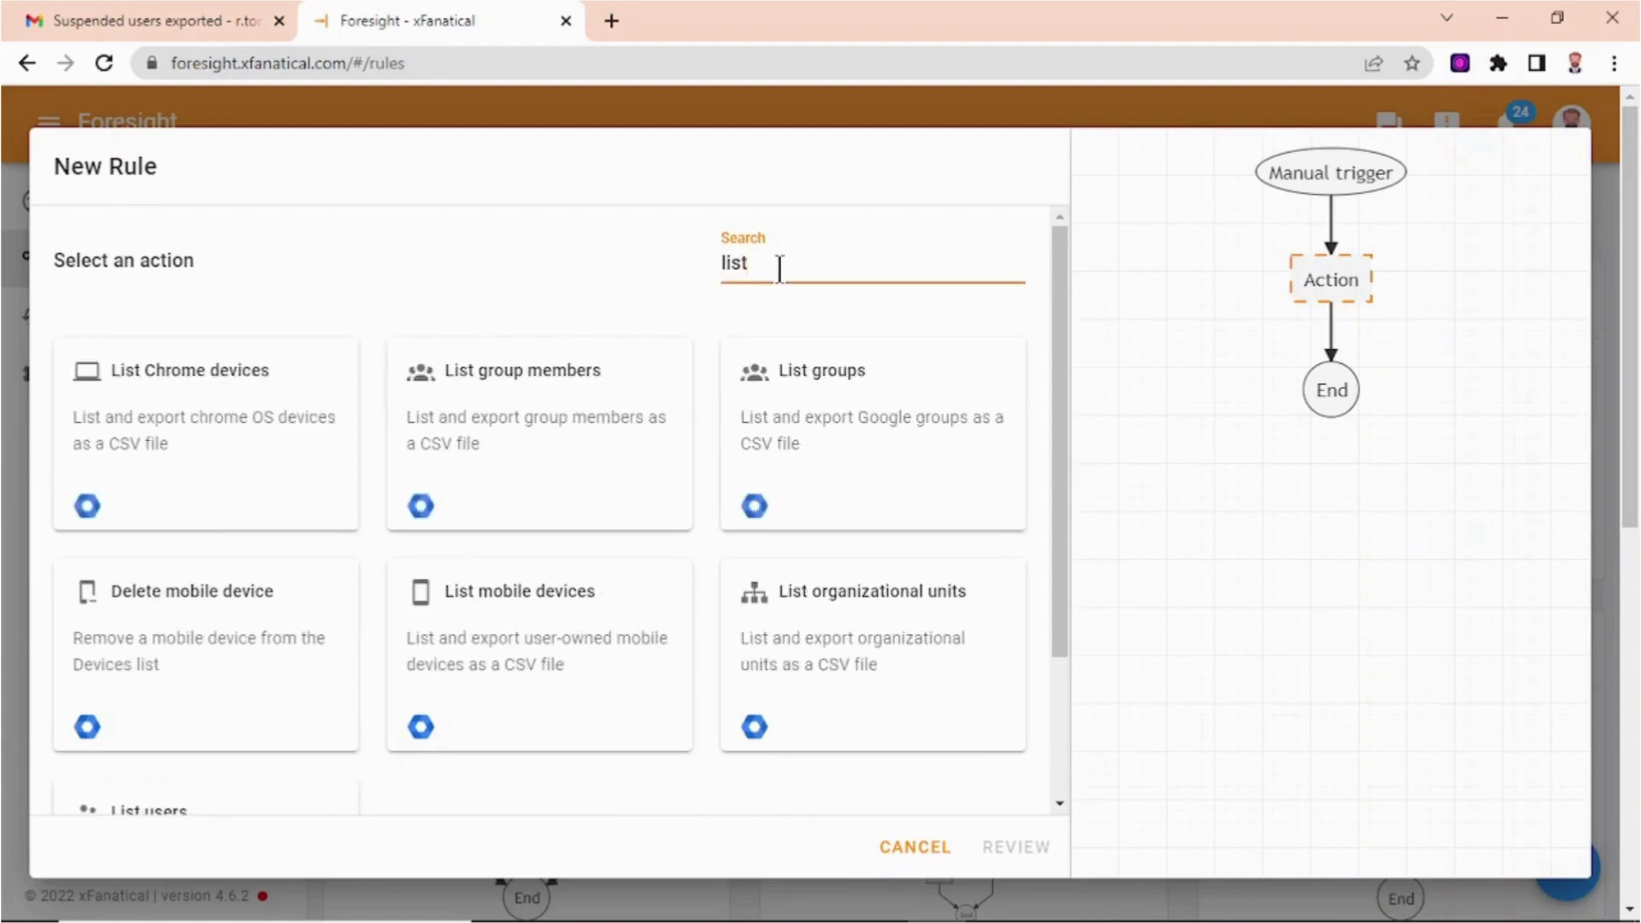
pyautogui.scroll(-3, 241, 636)
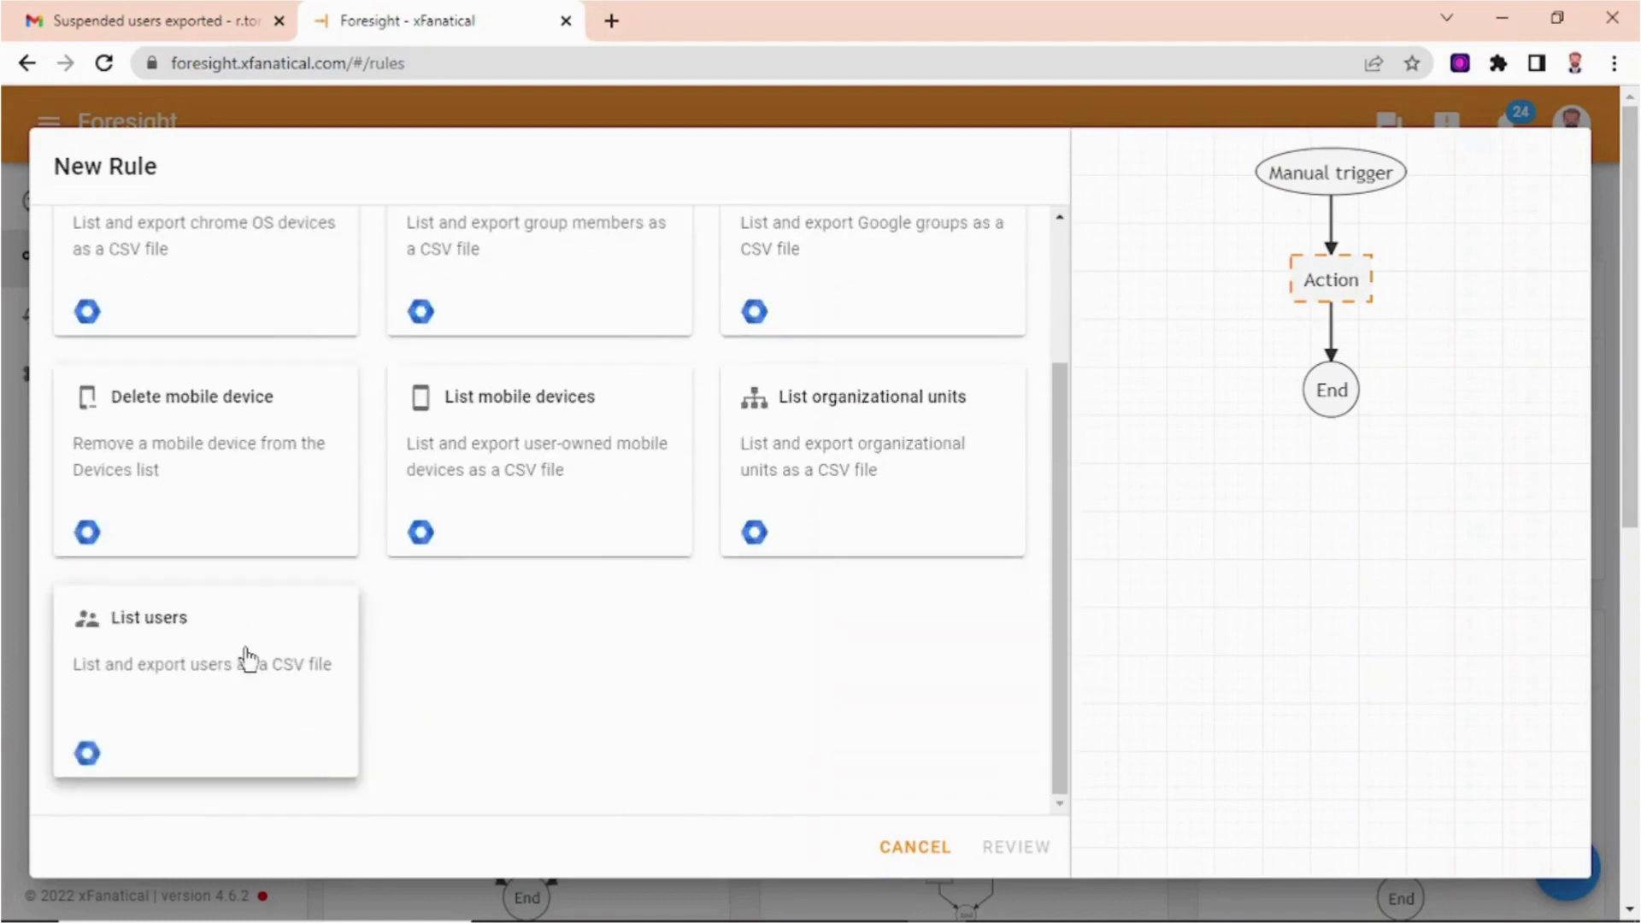
pyautogui.click(220, 679)
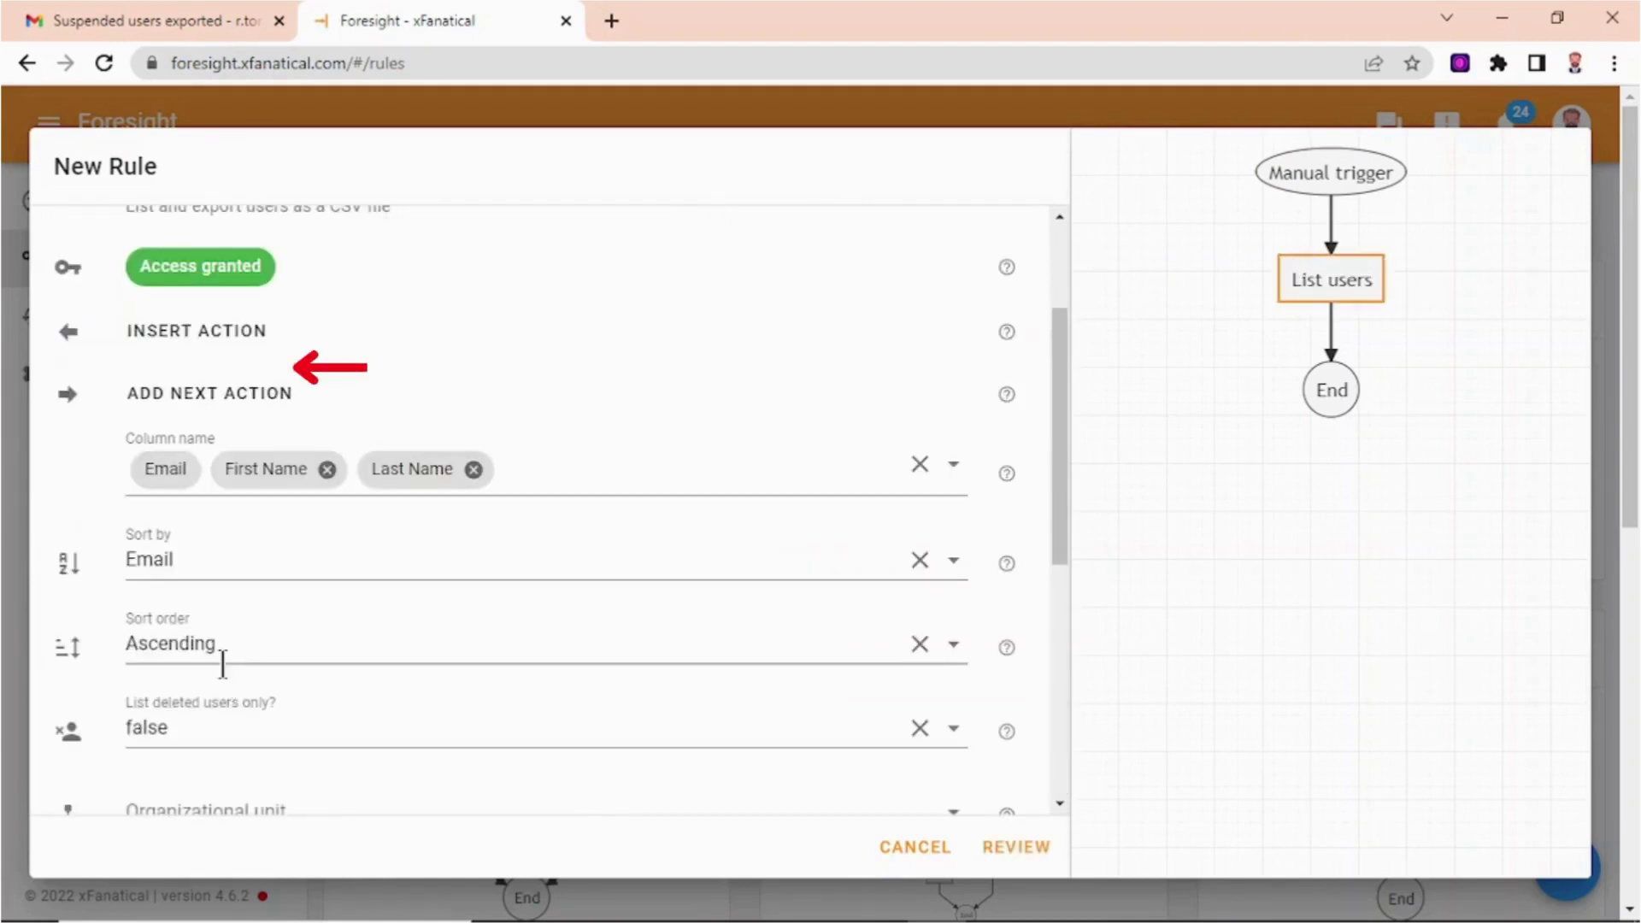
# Examine the List users action's access status and the columns available for the export under Column name
pyautogui.scroll(2, 289, 548)
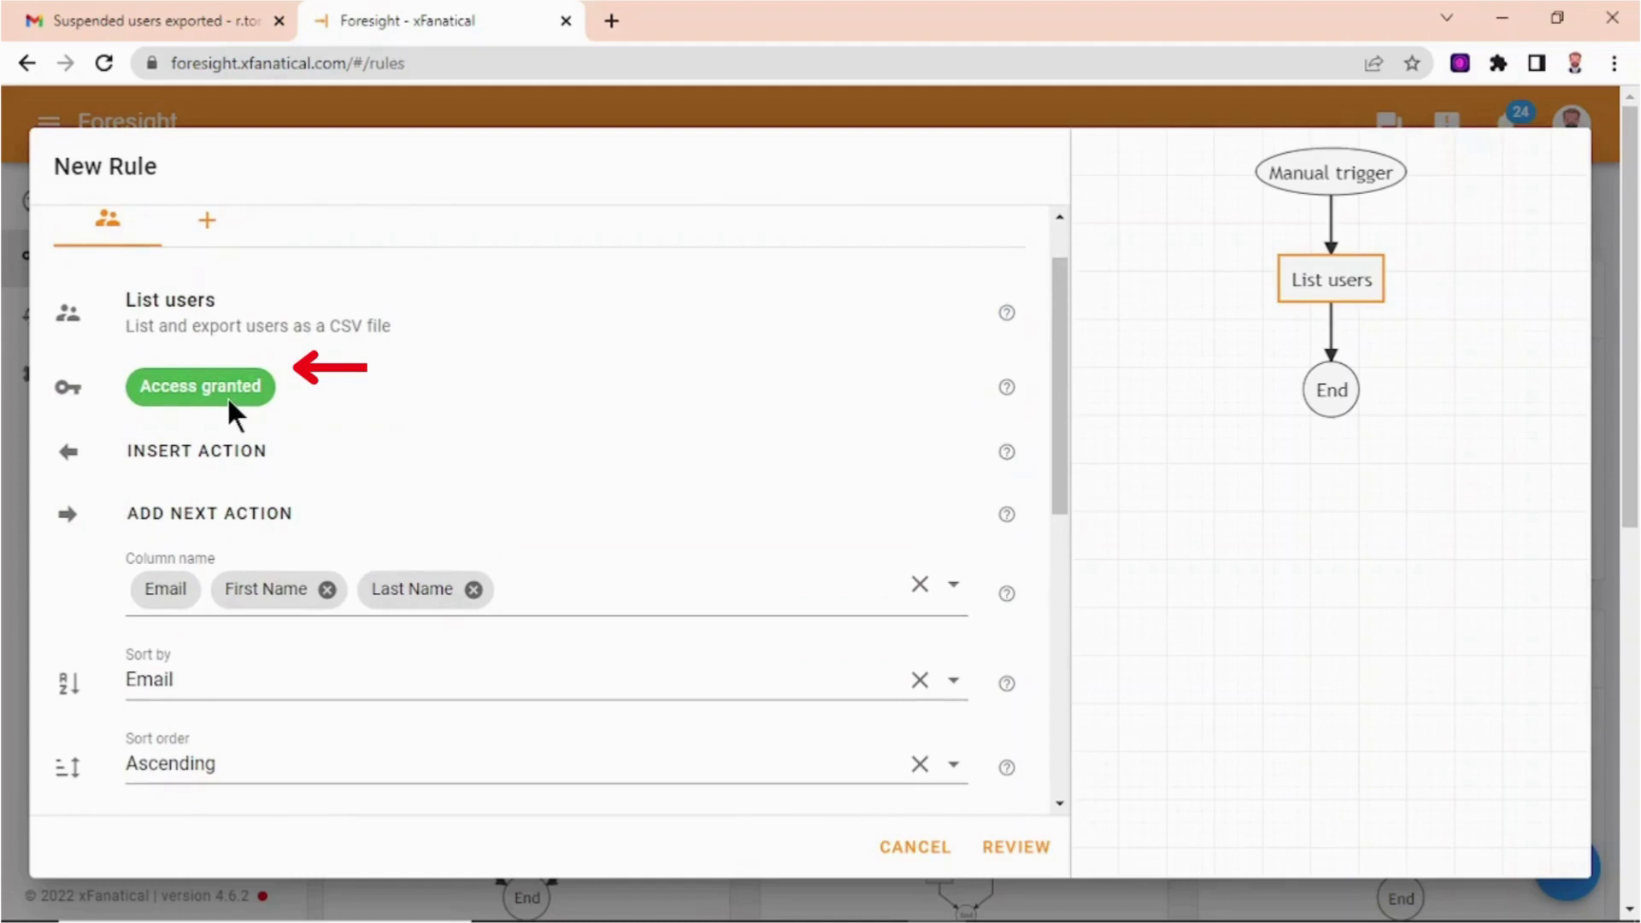
pyautogui.scroll(-4, 265, 403)
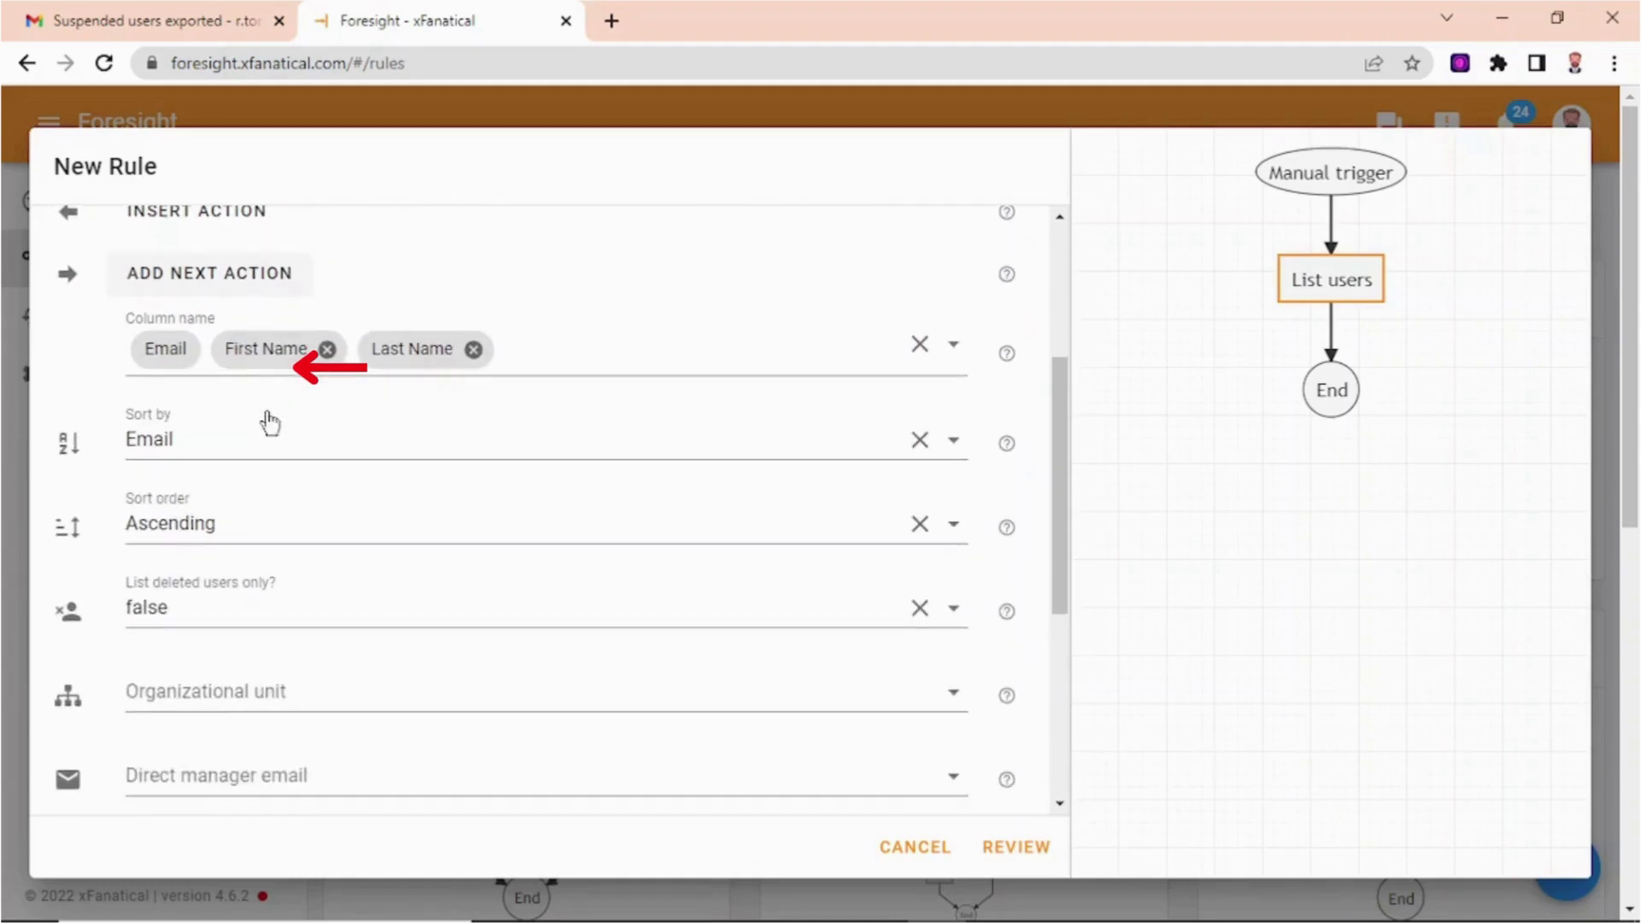
pyautogui.click(543, 359)
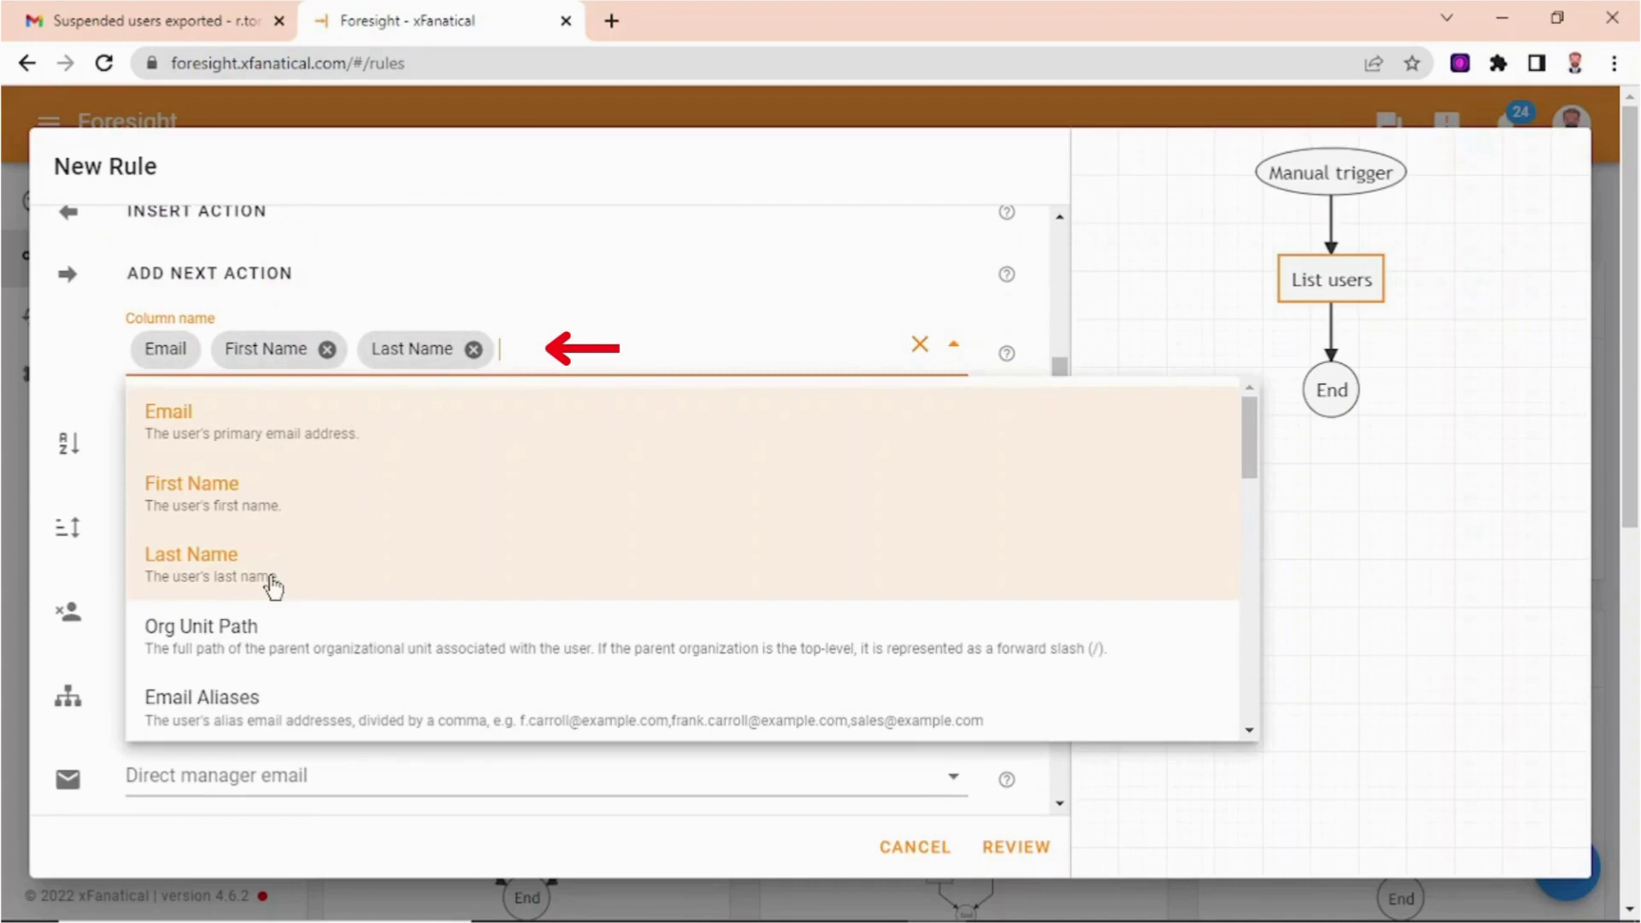
pyautogui.scroll(-2, 273, 587)
pyautogui.scroll(-2, 273, 587)
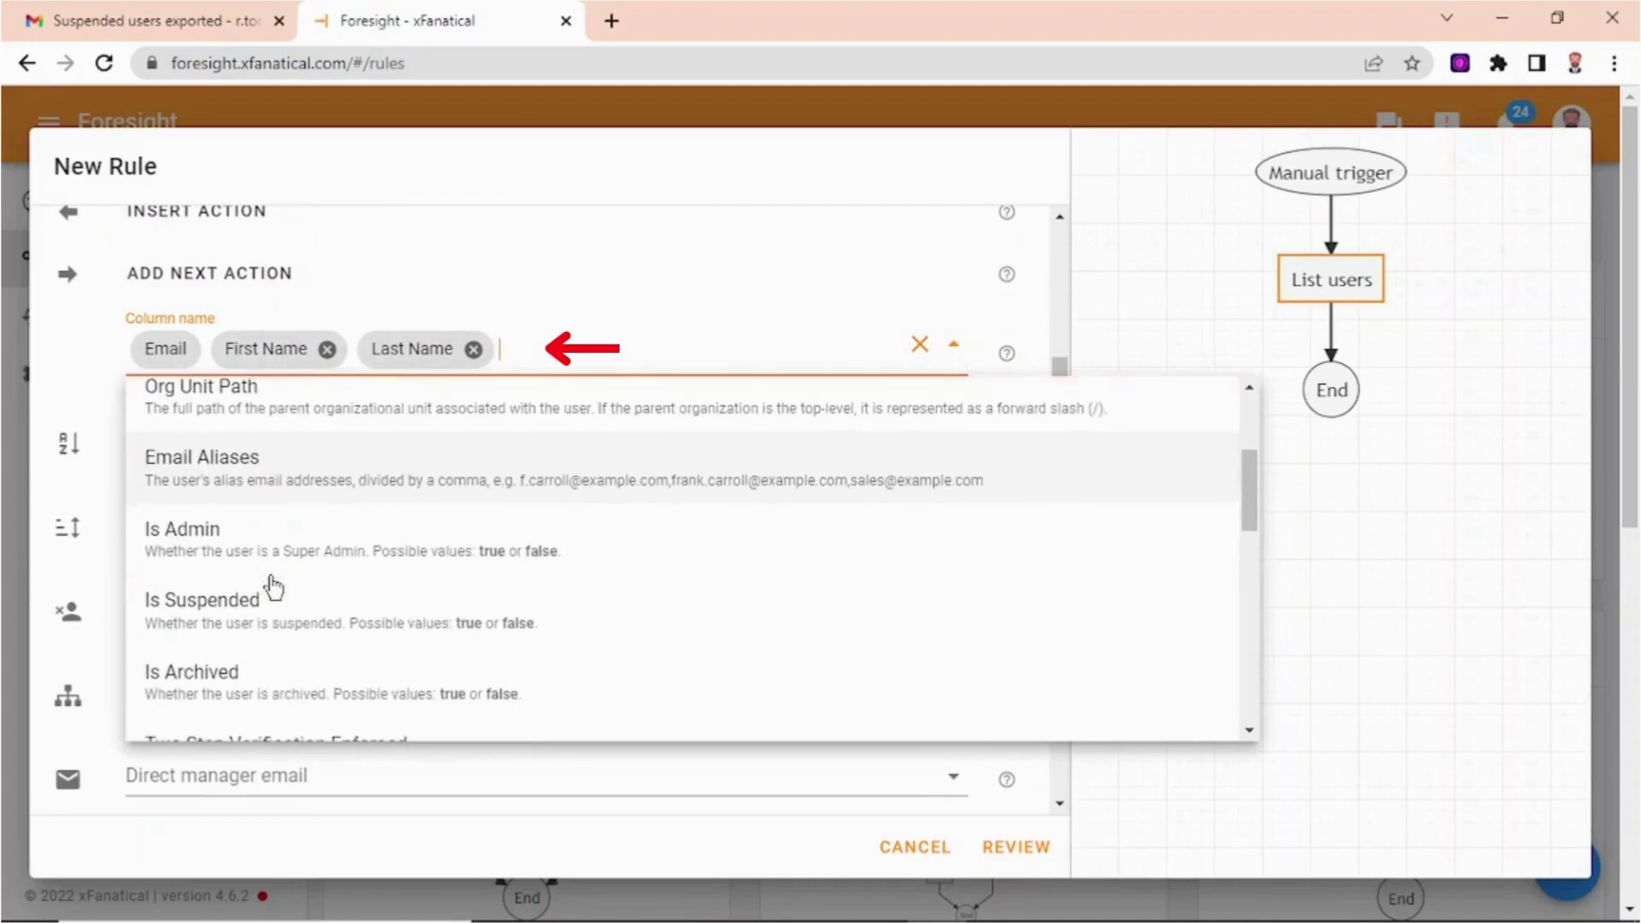
pyautogui.scroll(-2, 274, 587)
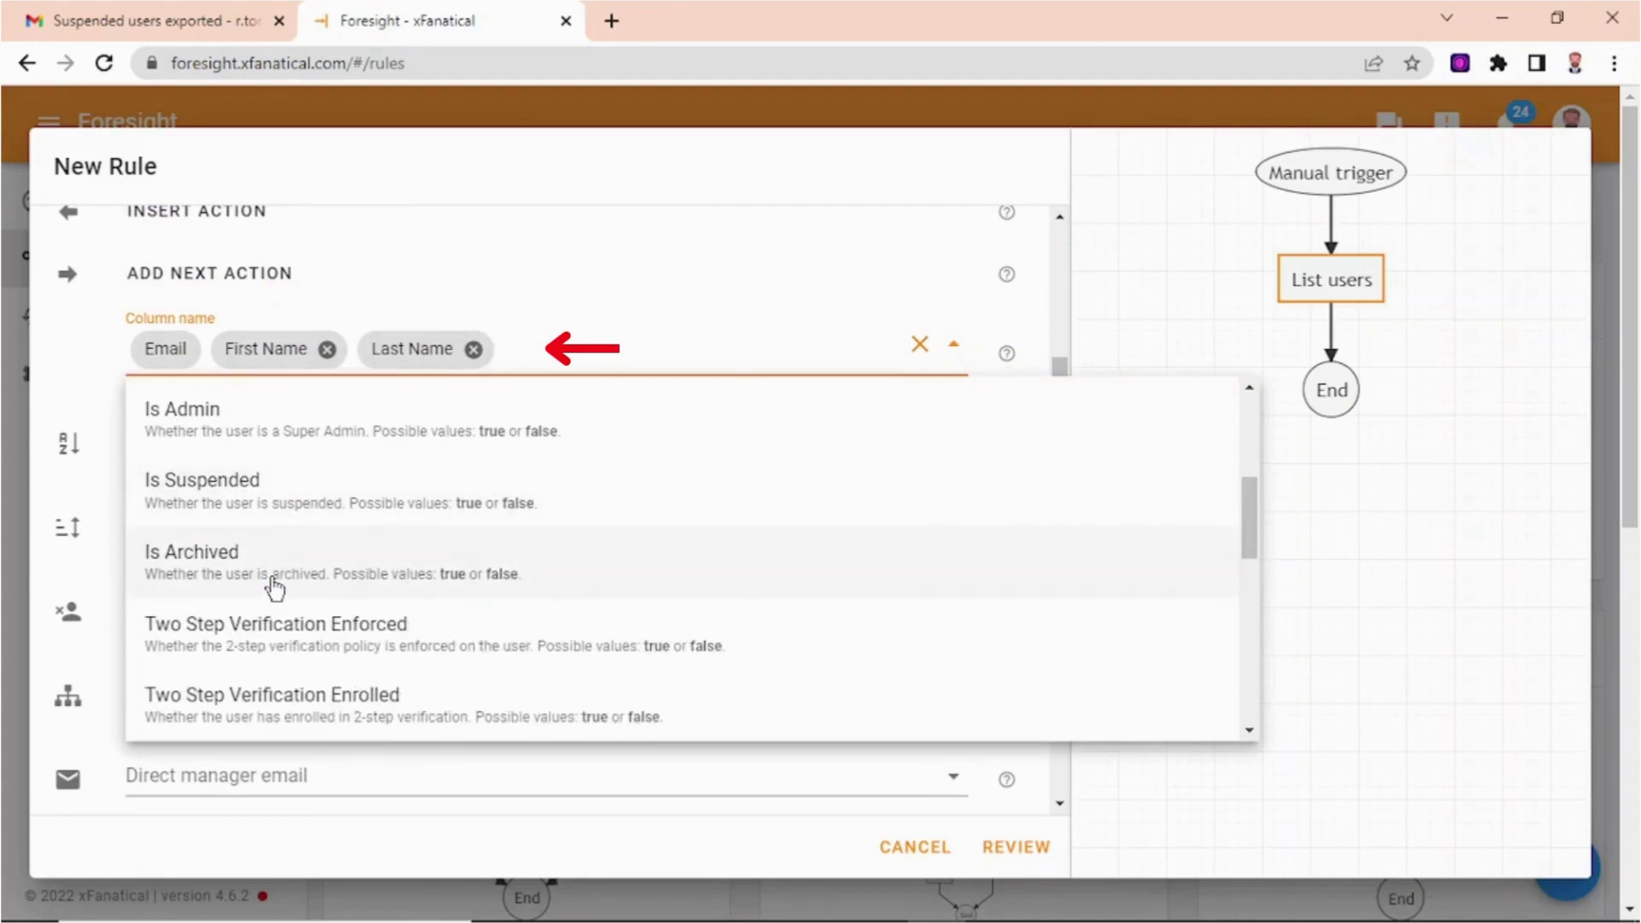
pyautogui.scroll(-2, 274, 586)
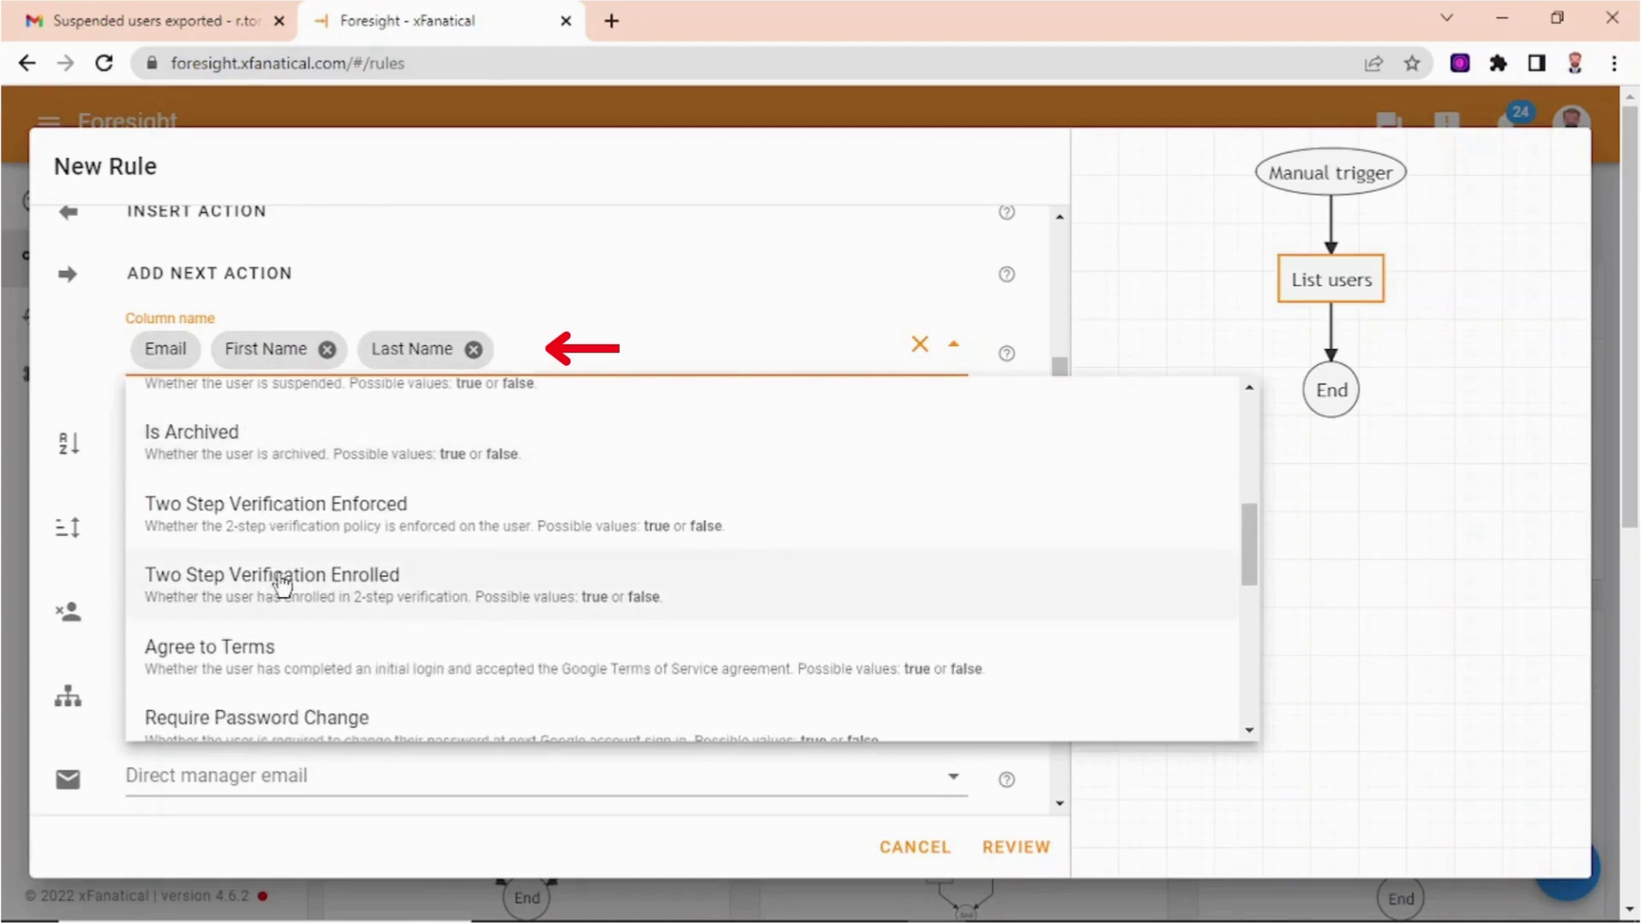
pyautogui.scroll(2, 278, 582)
pyautogui.click(101, 371)
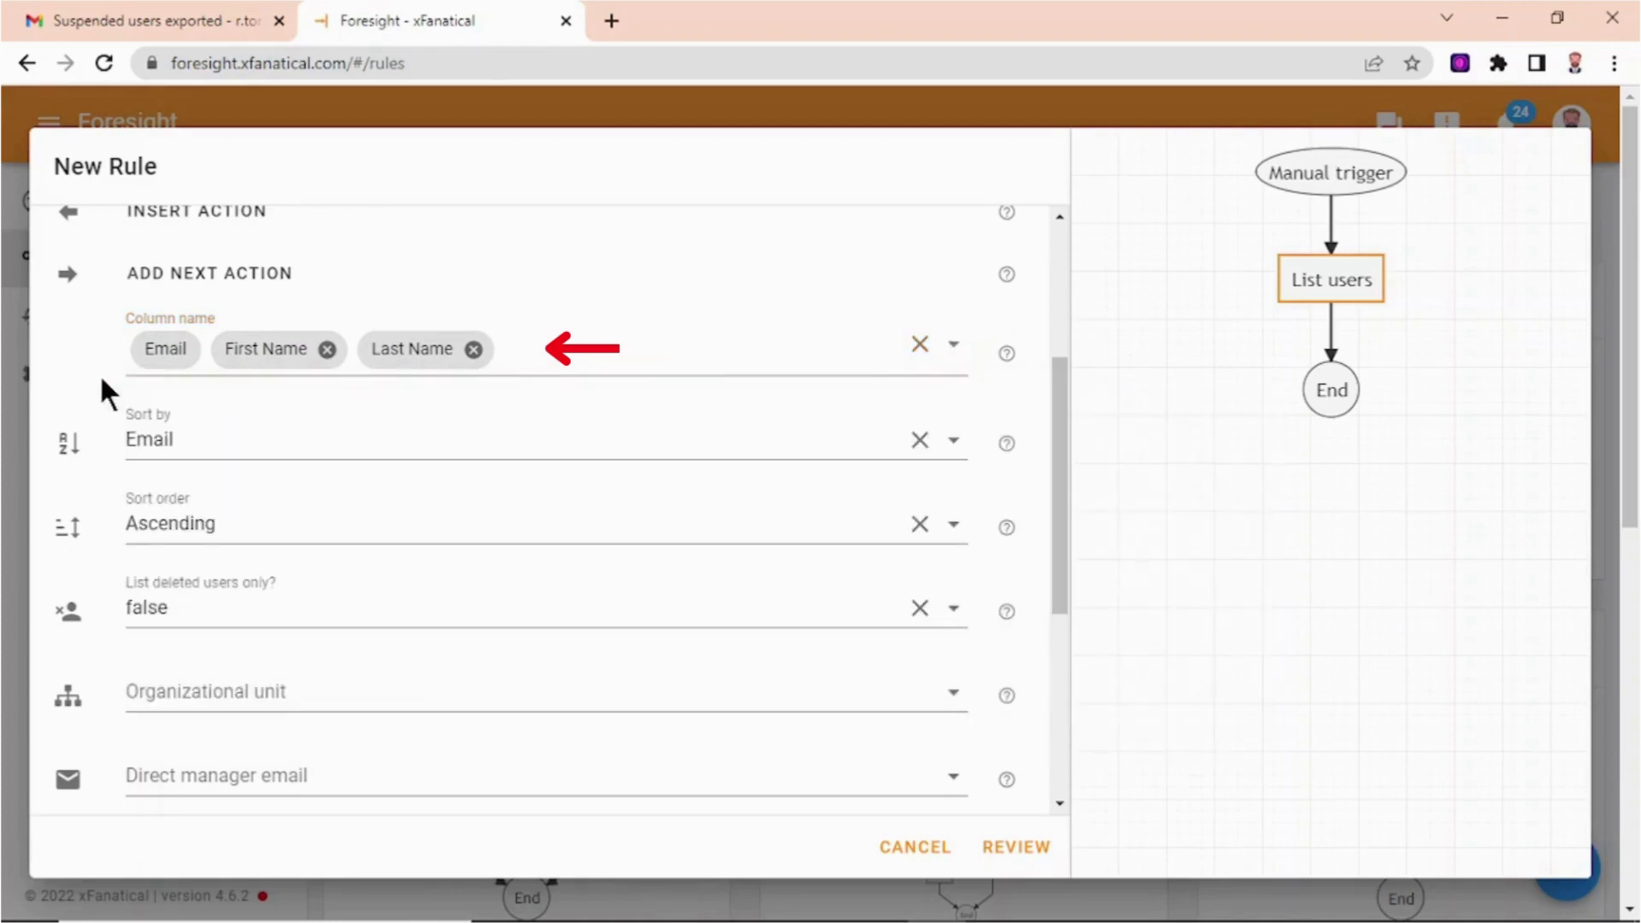
# Keep the user list sorted by Email and choose Ascending as the sort order
pyautogui.click(285, 436)
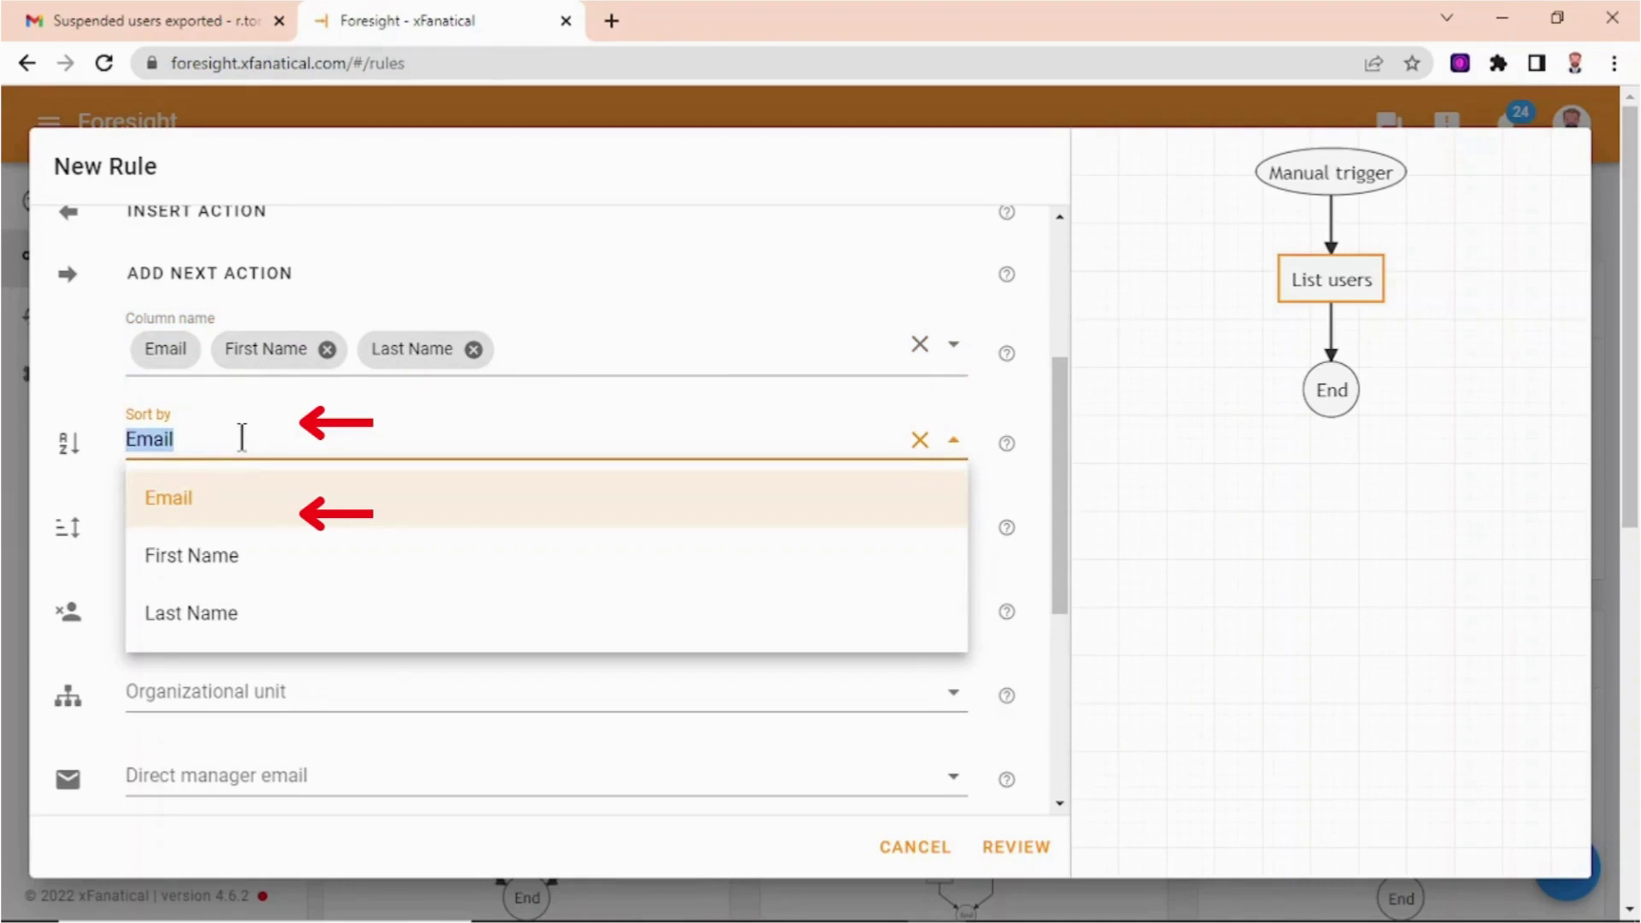
pyautogui.click(86, 398)
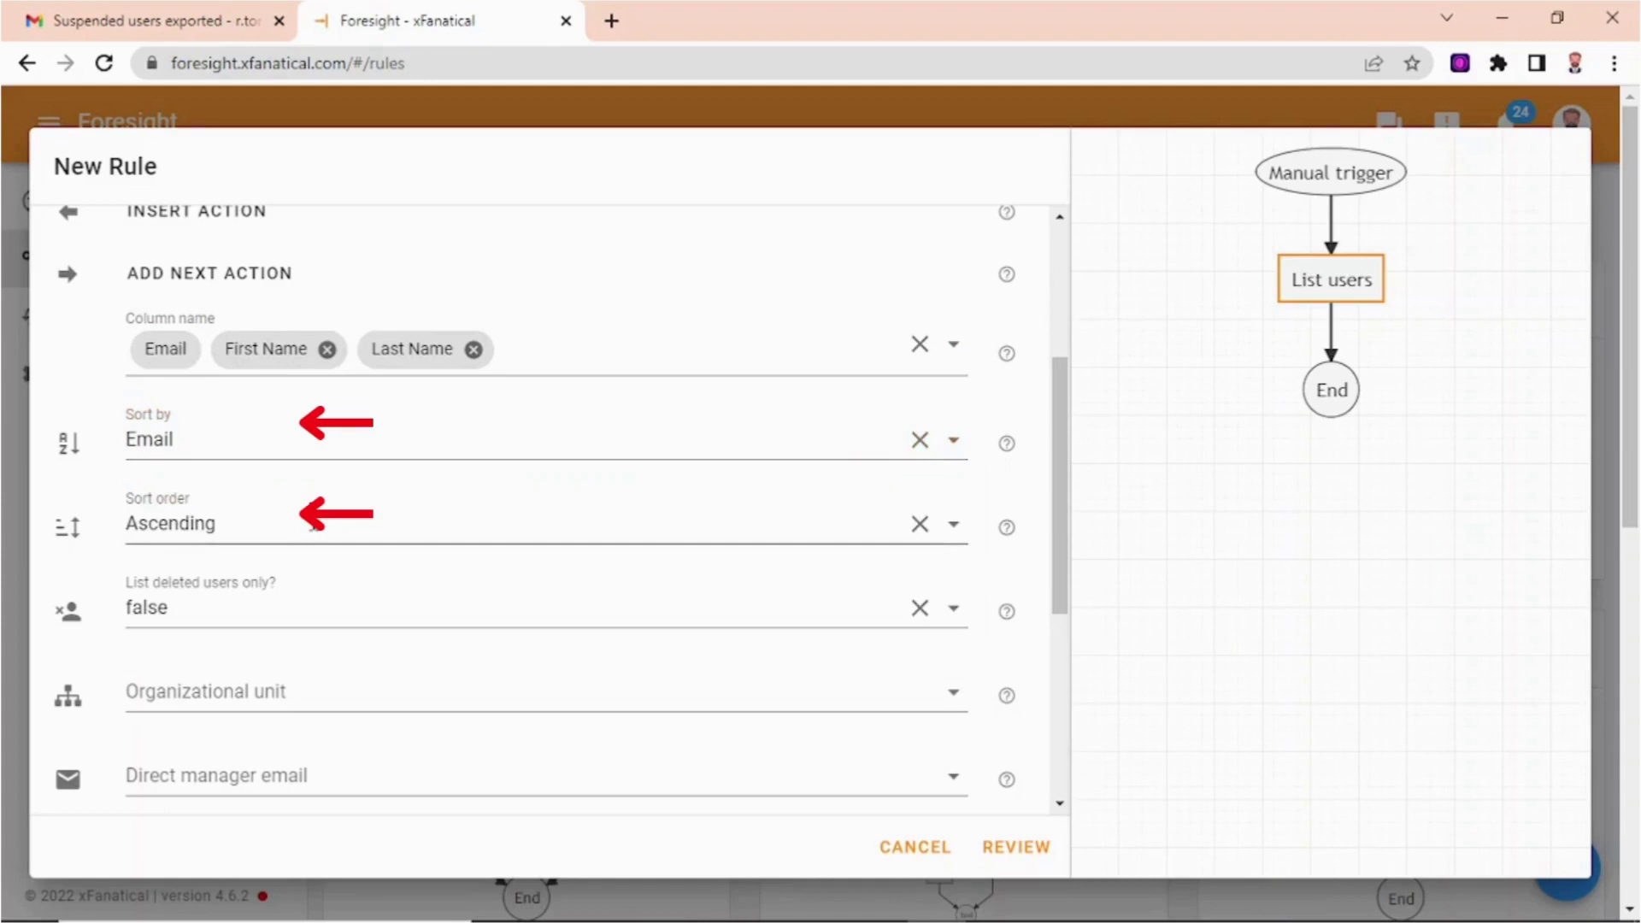
pyautogui.click(333, 516)
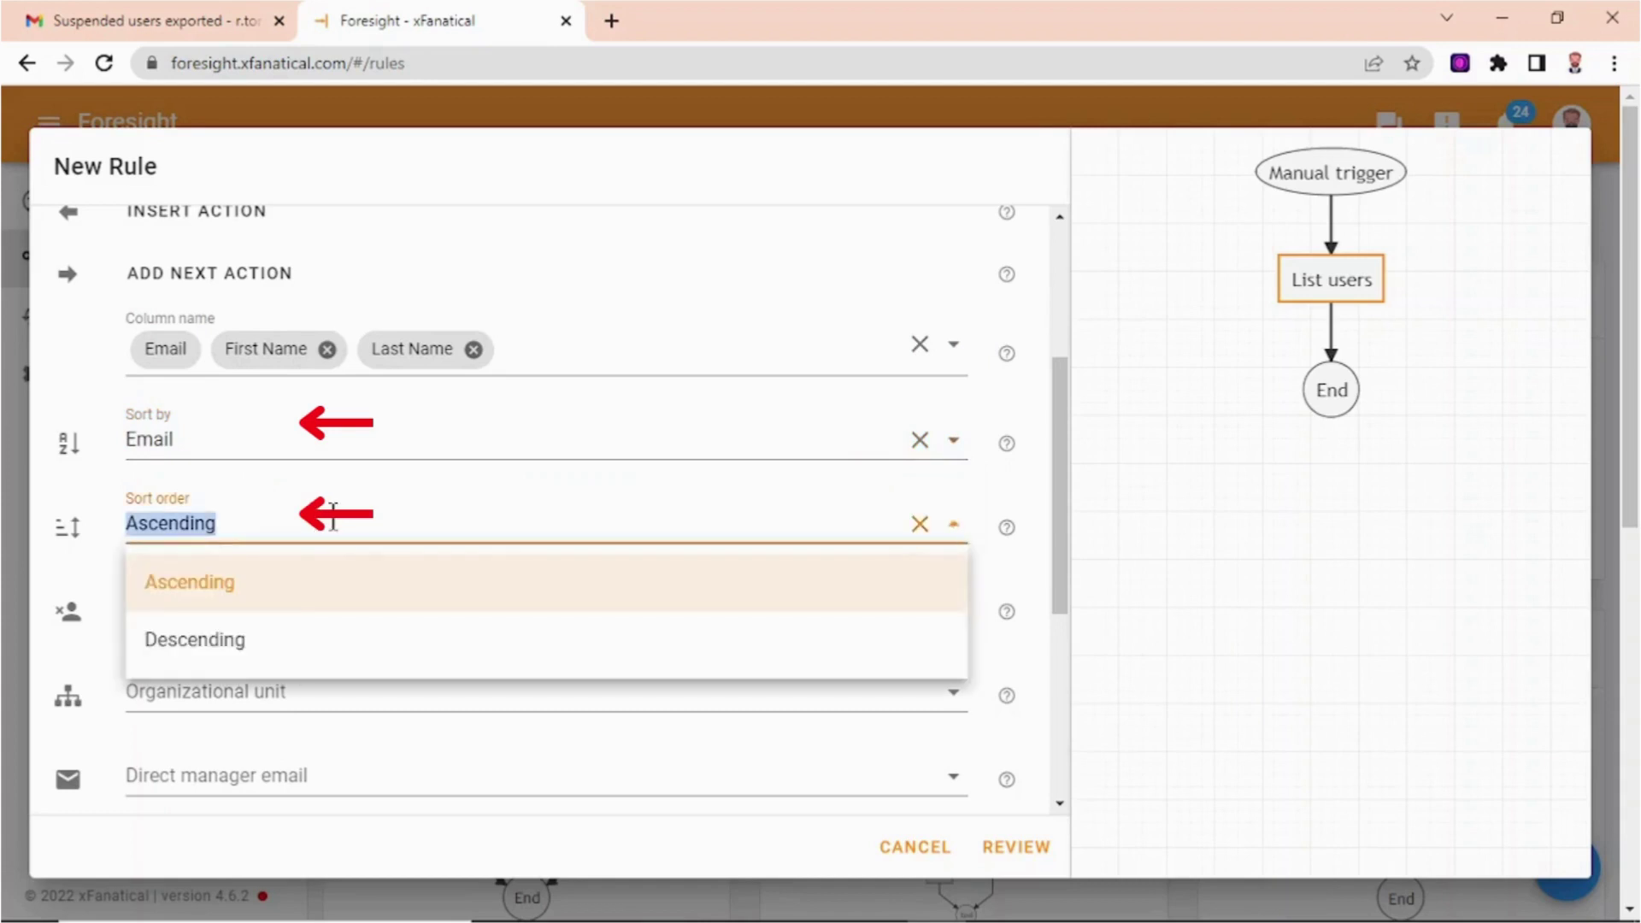
pyautogui.click(246, 590)
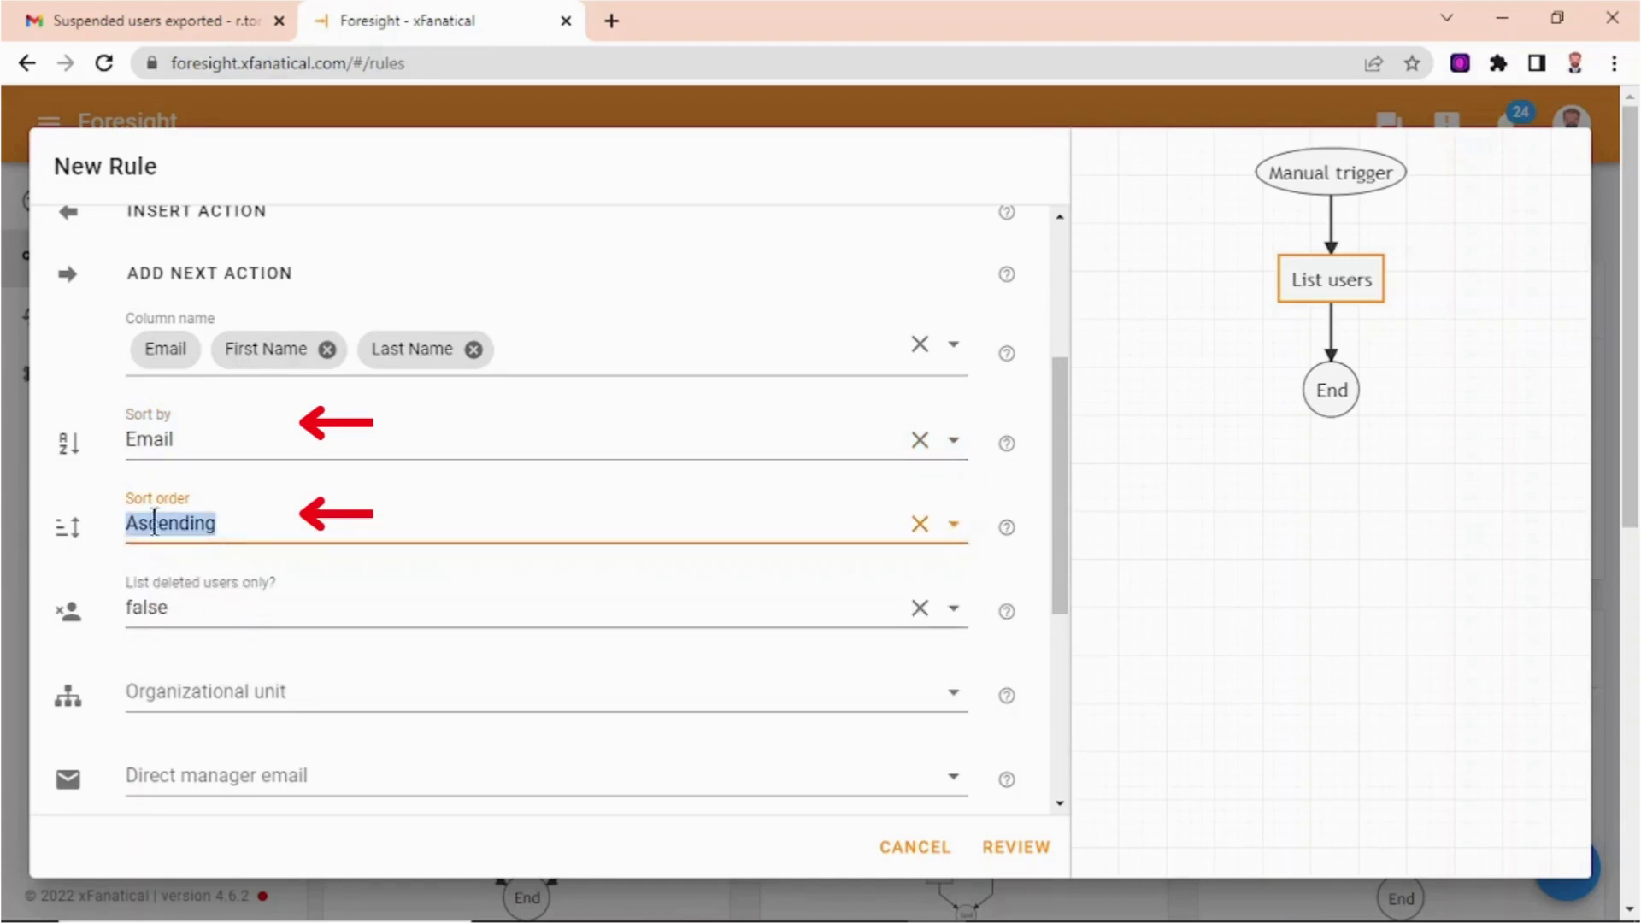
# Set List deleted users only? to false and check the help hint for that option
pyautogui.scroll(-1, 209, 485)
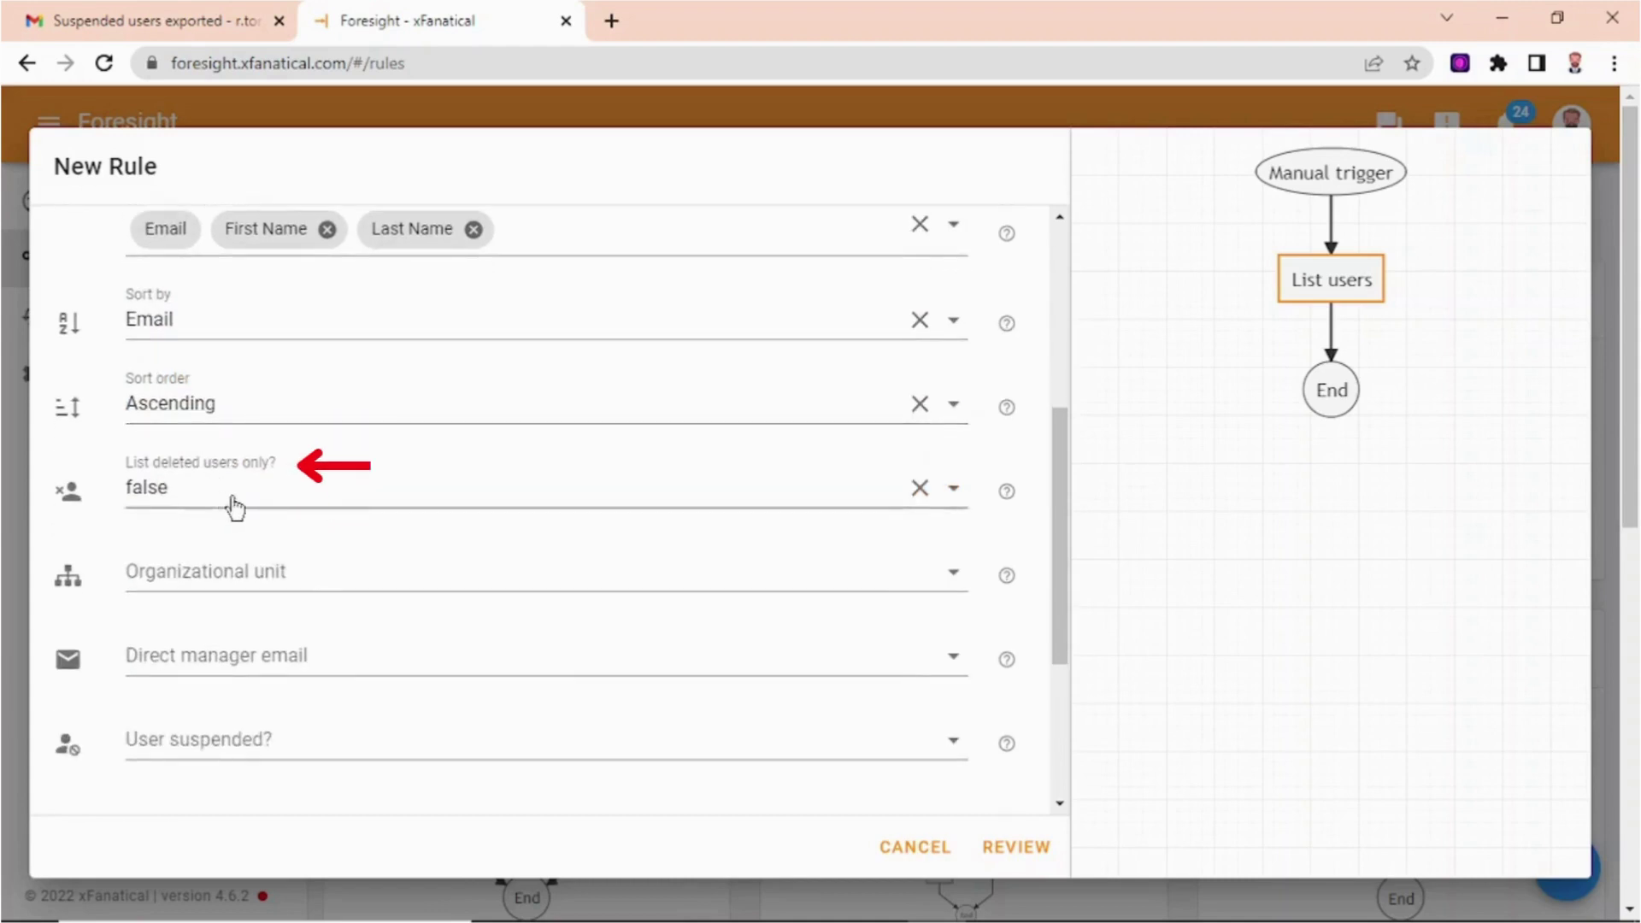
pyautogui.click(350, 504)
pyautogui.click(315, 564)
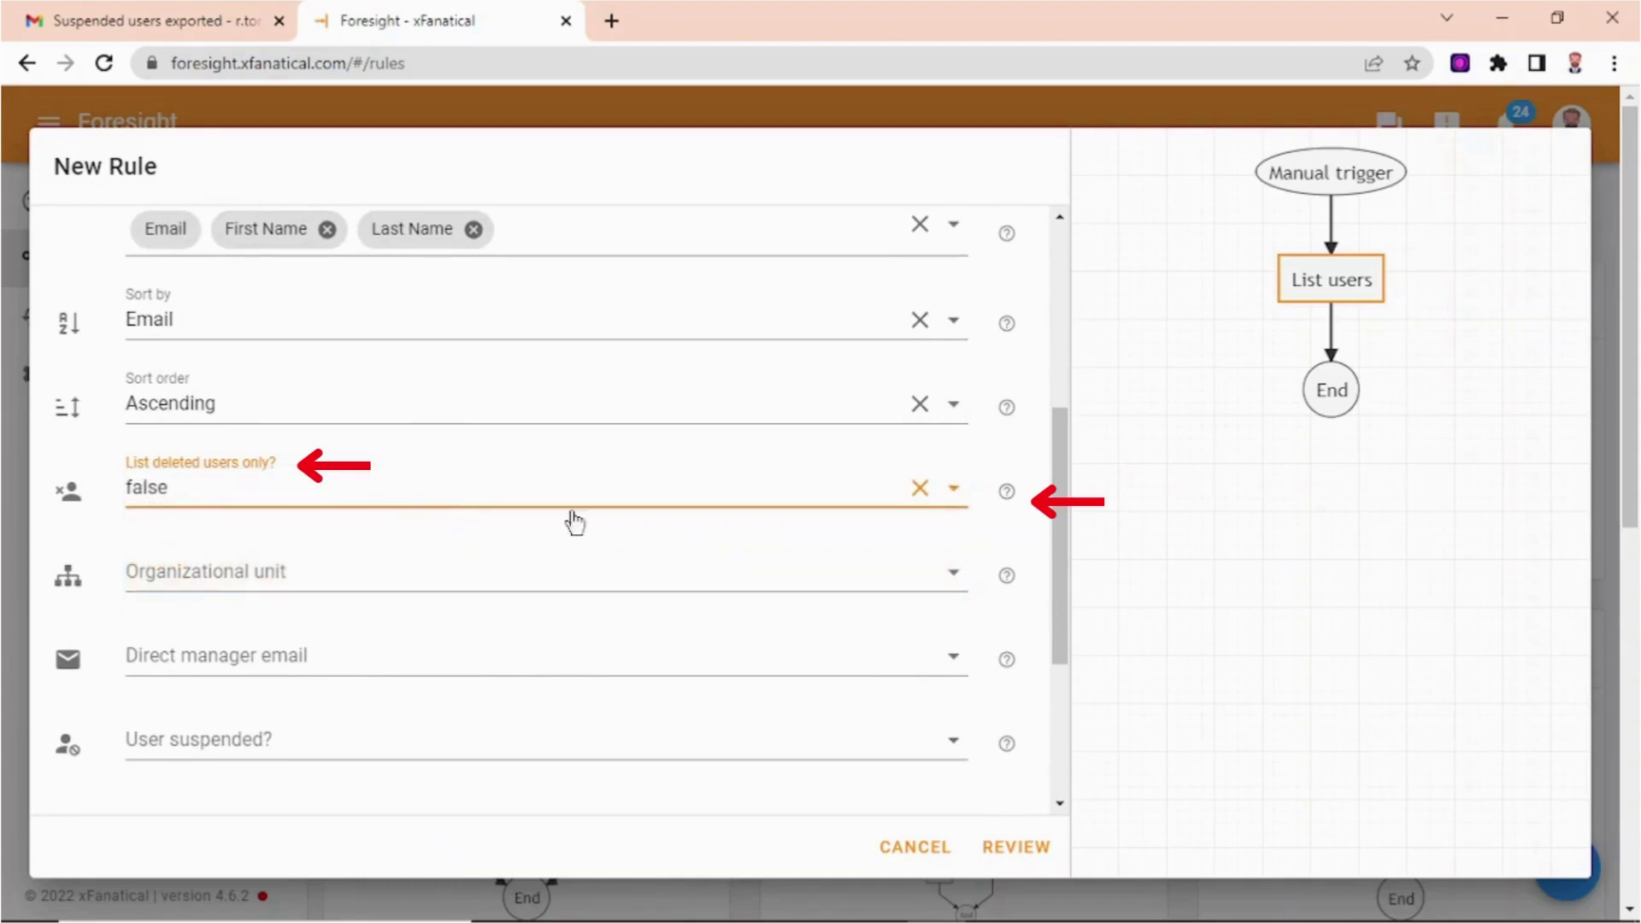
pyautogui.moveTo(1013, 500)
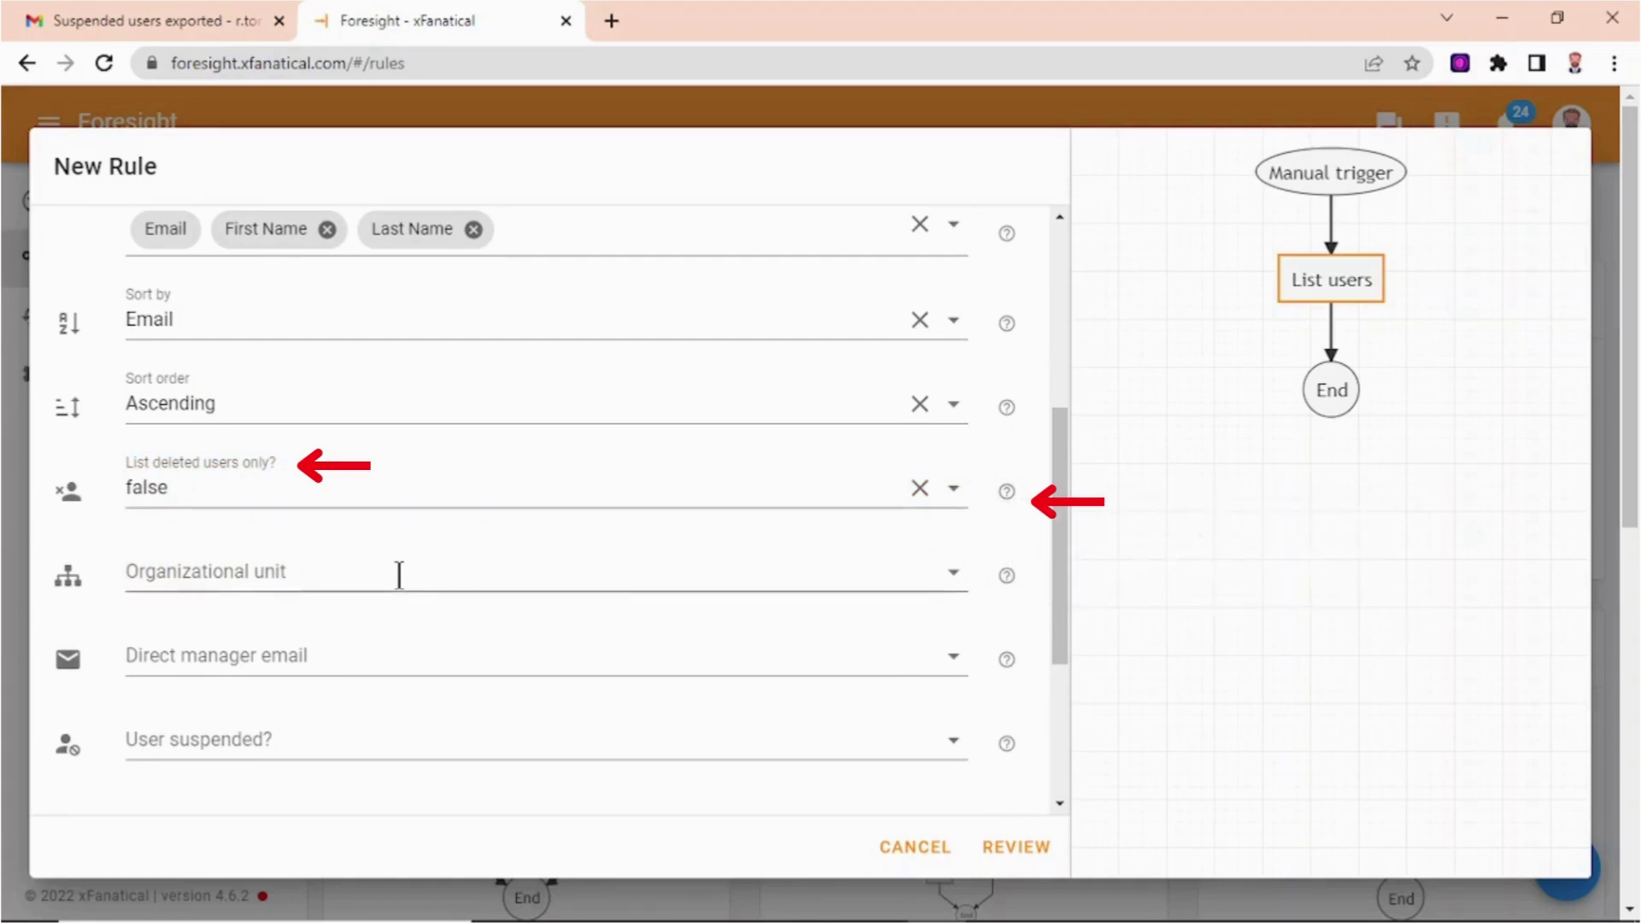
# Check the organizational unit choices, leave that filter empty, and set User suspended? to false
pyautogui.click(953, 577)
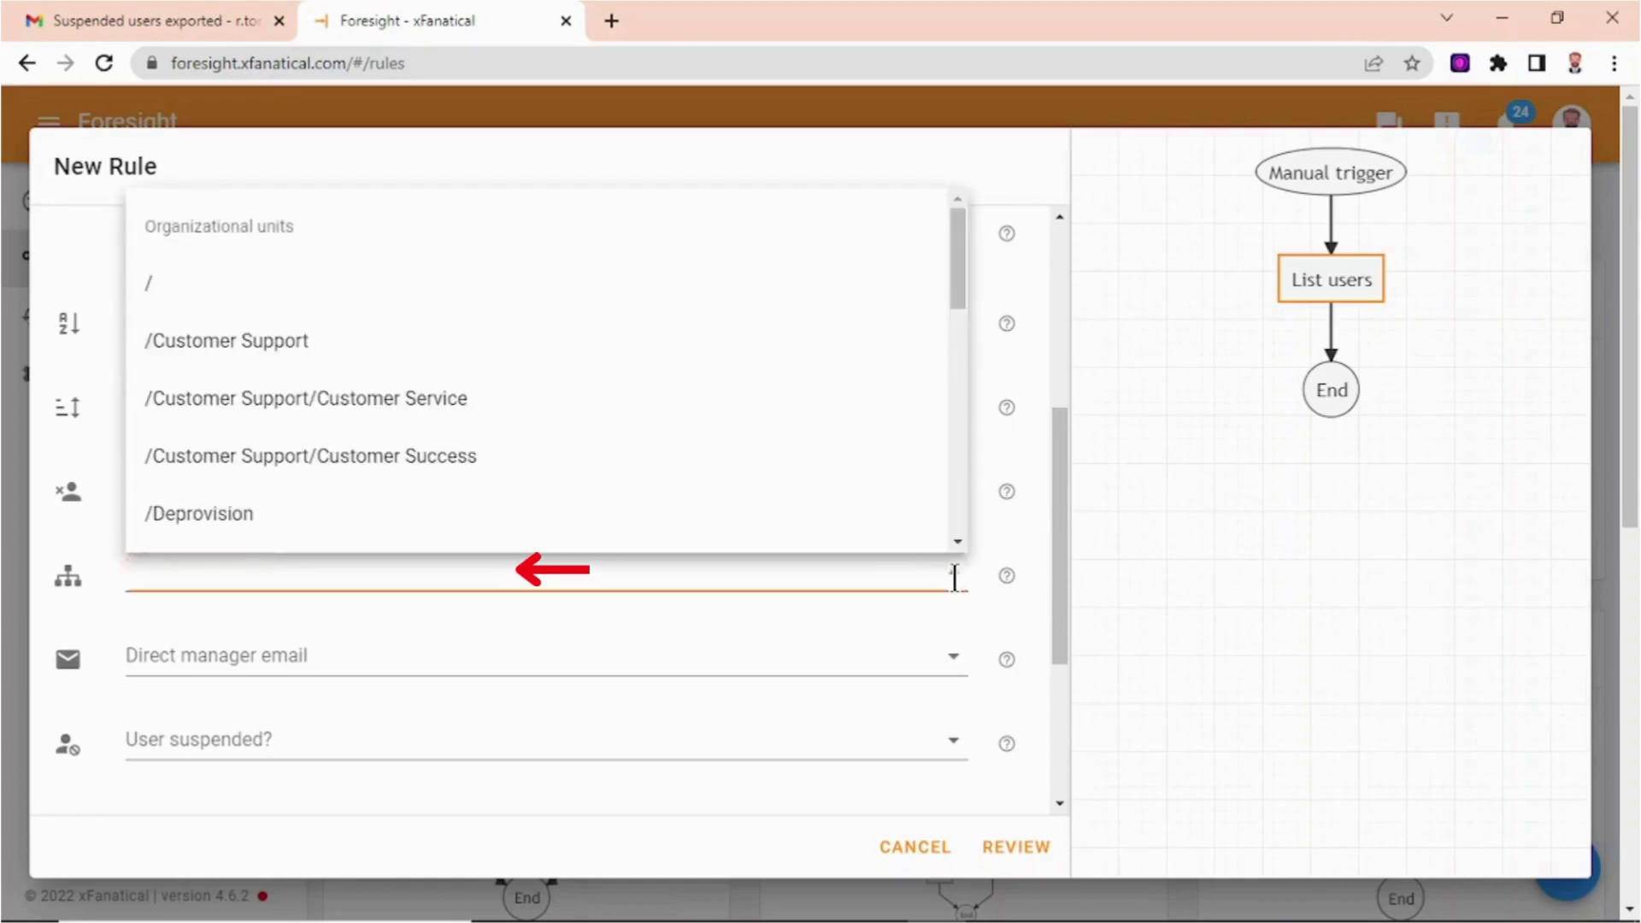
pyautogui.click(954, 578)
pyautogui.scroll(-1, 985, 603)
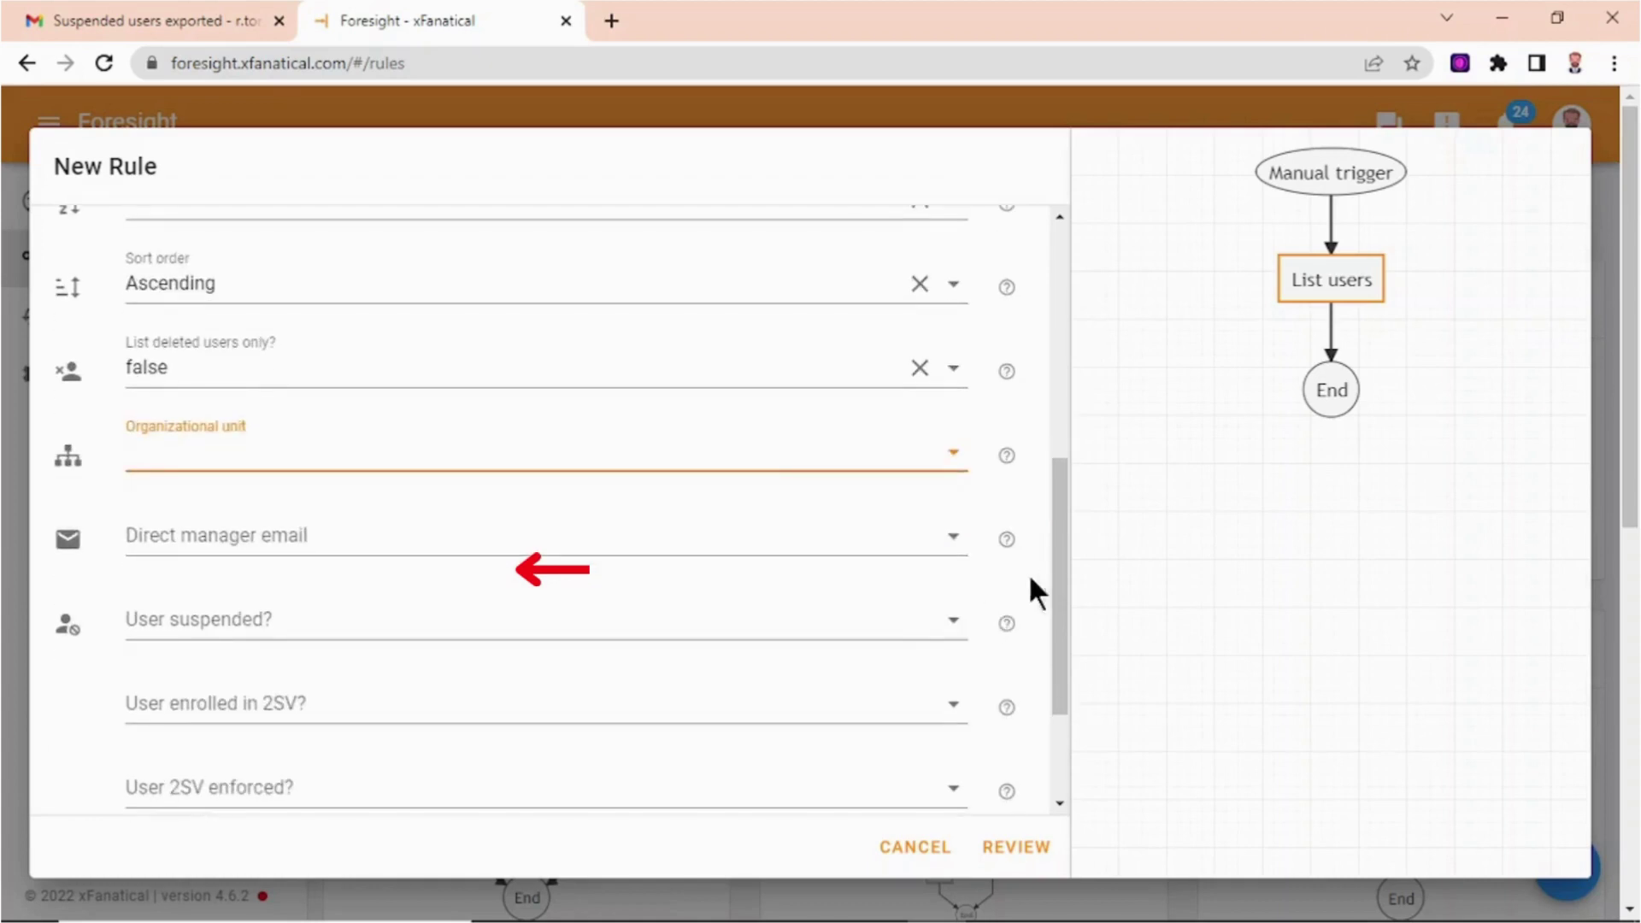
pyautogui.click(1040, 561)
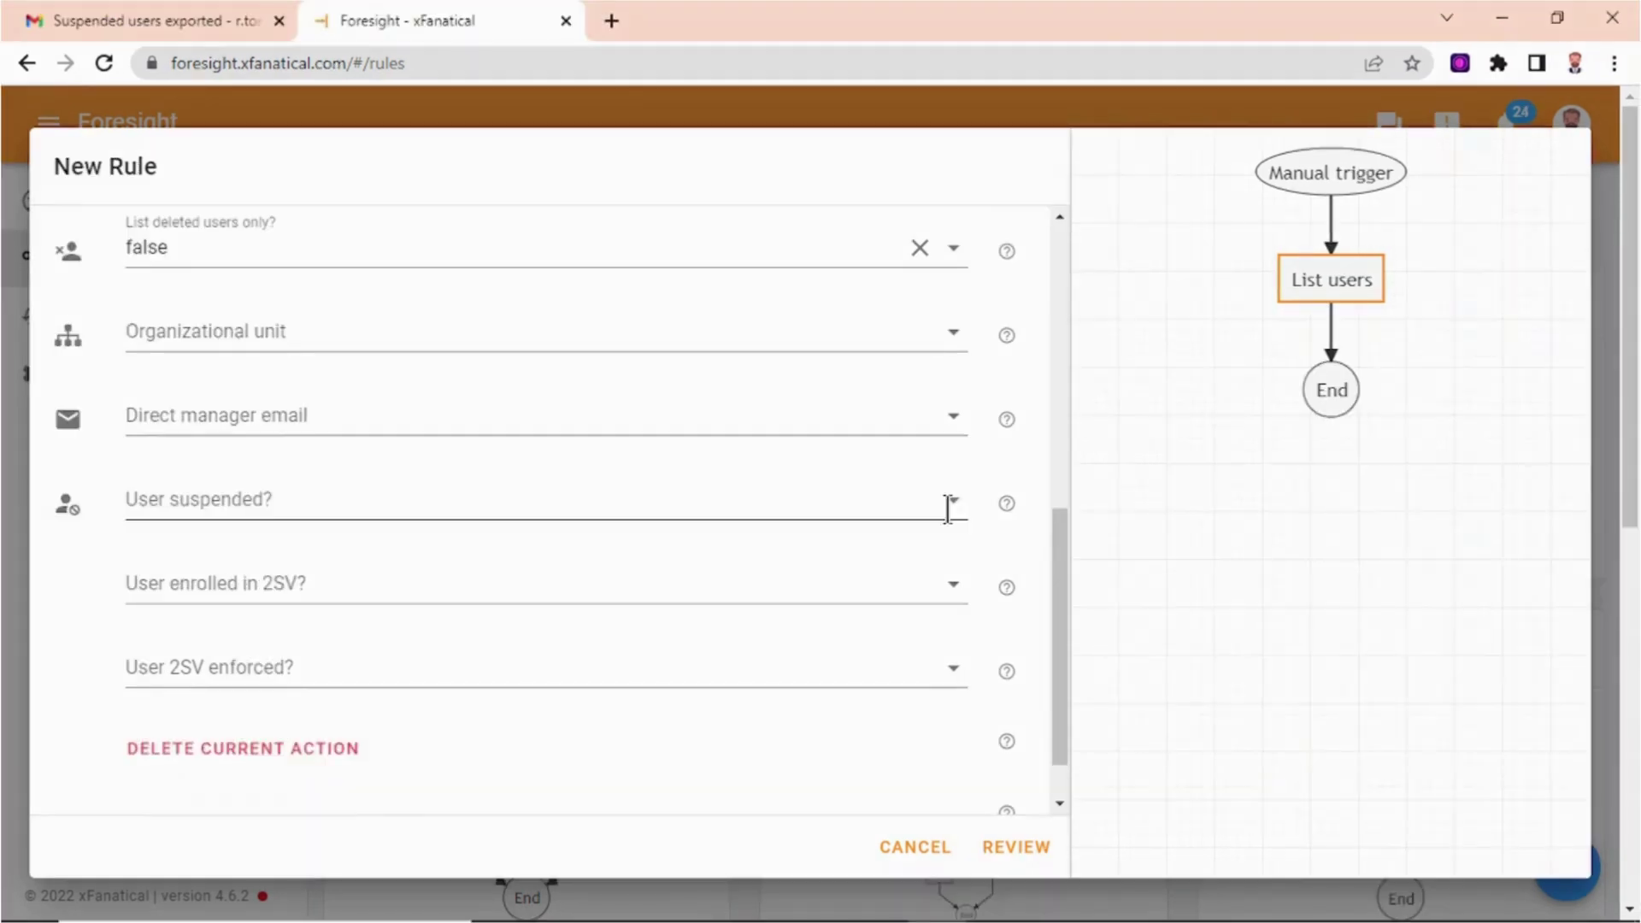
pyautogui.click(951, 504)
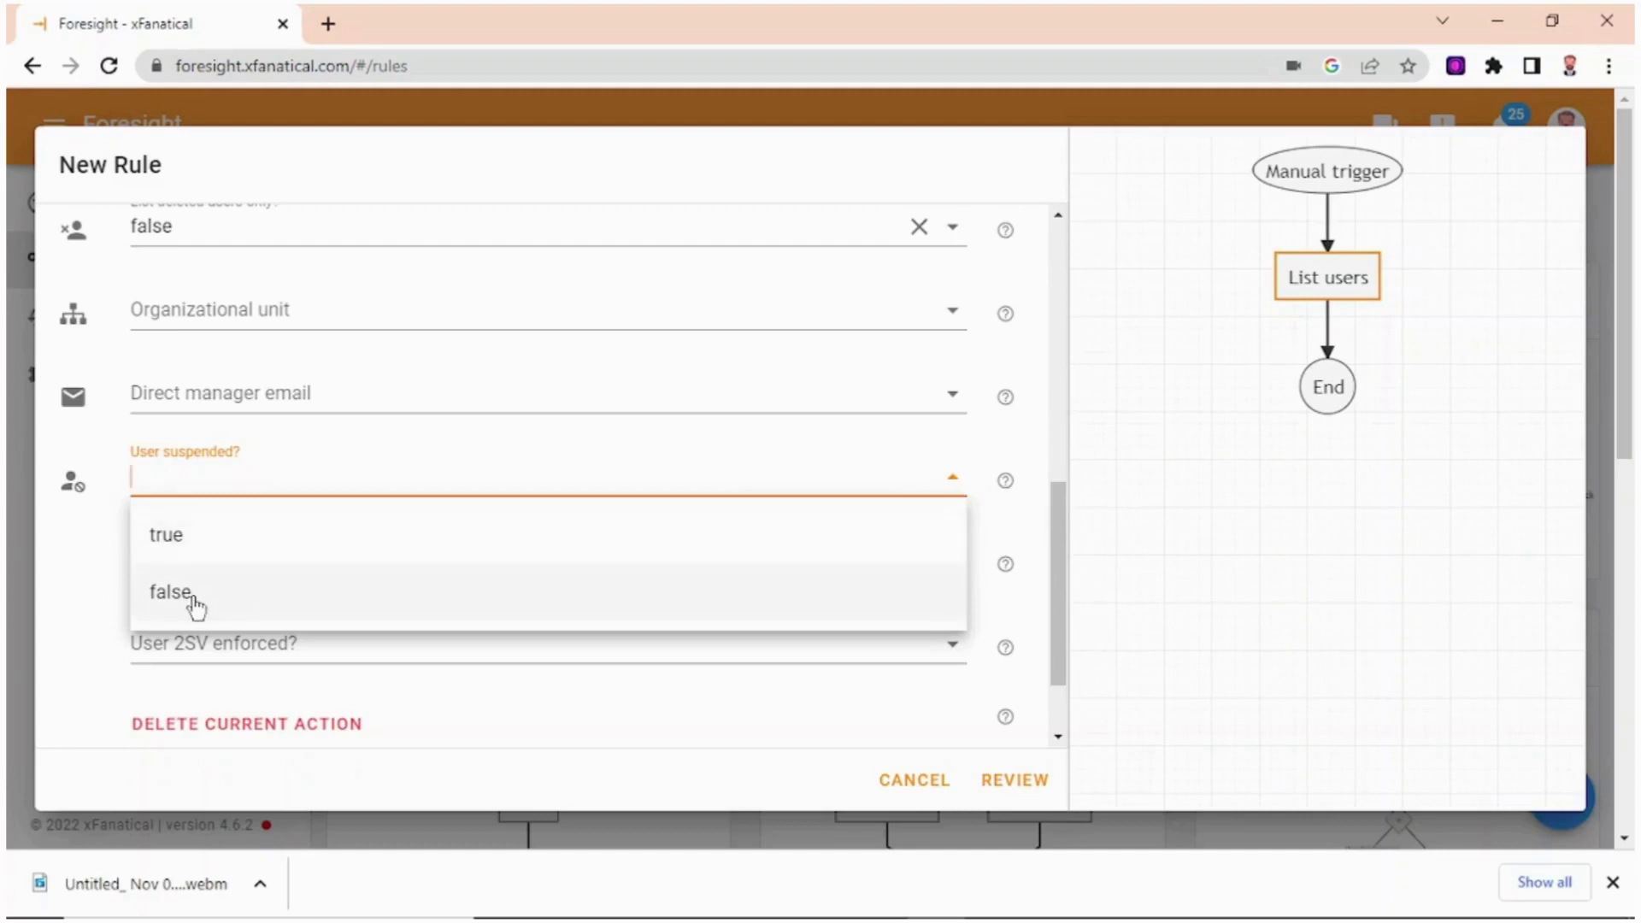
pyautogui.click(196, 604)
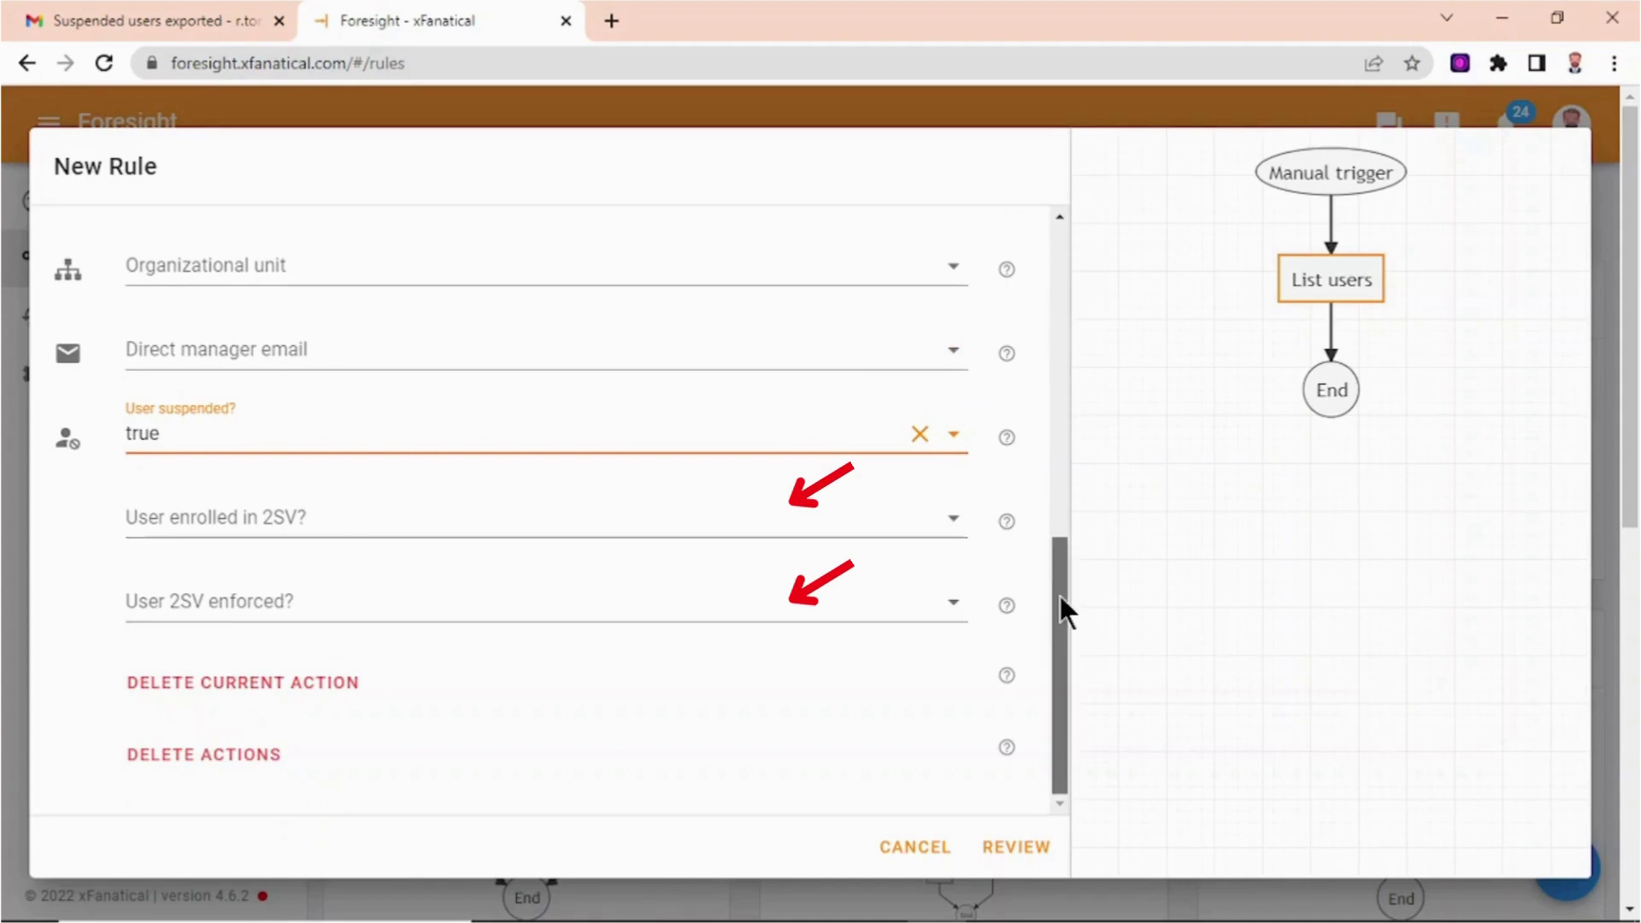
# Add an Email action that sends from Gmail after List users, searching the actions for "email"
pyautogui.moveTo(1060, 596); pyautogui.dragTo(1048, 241)
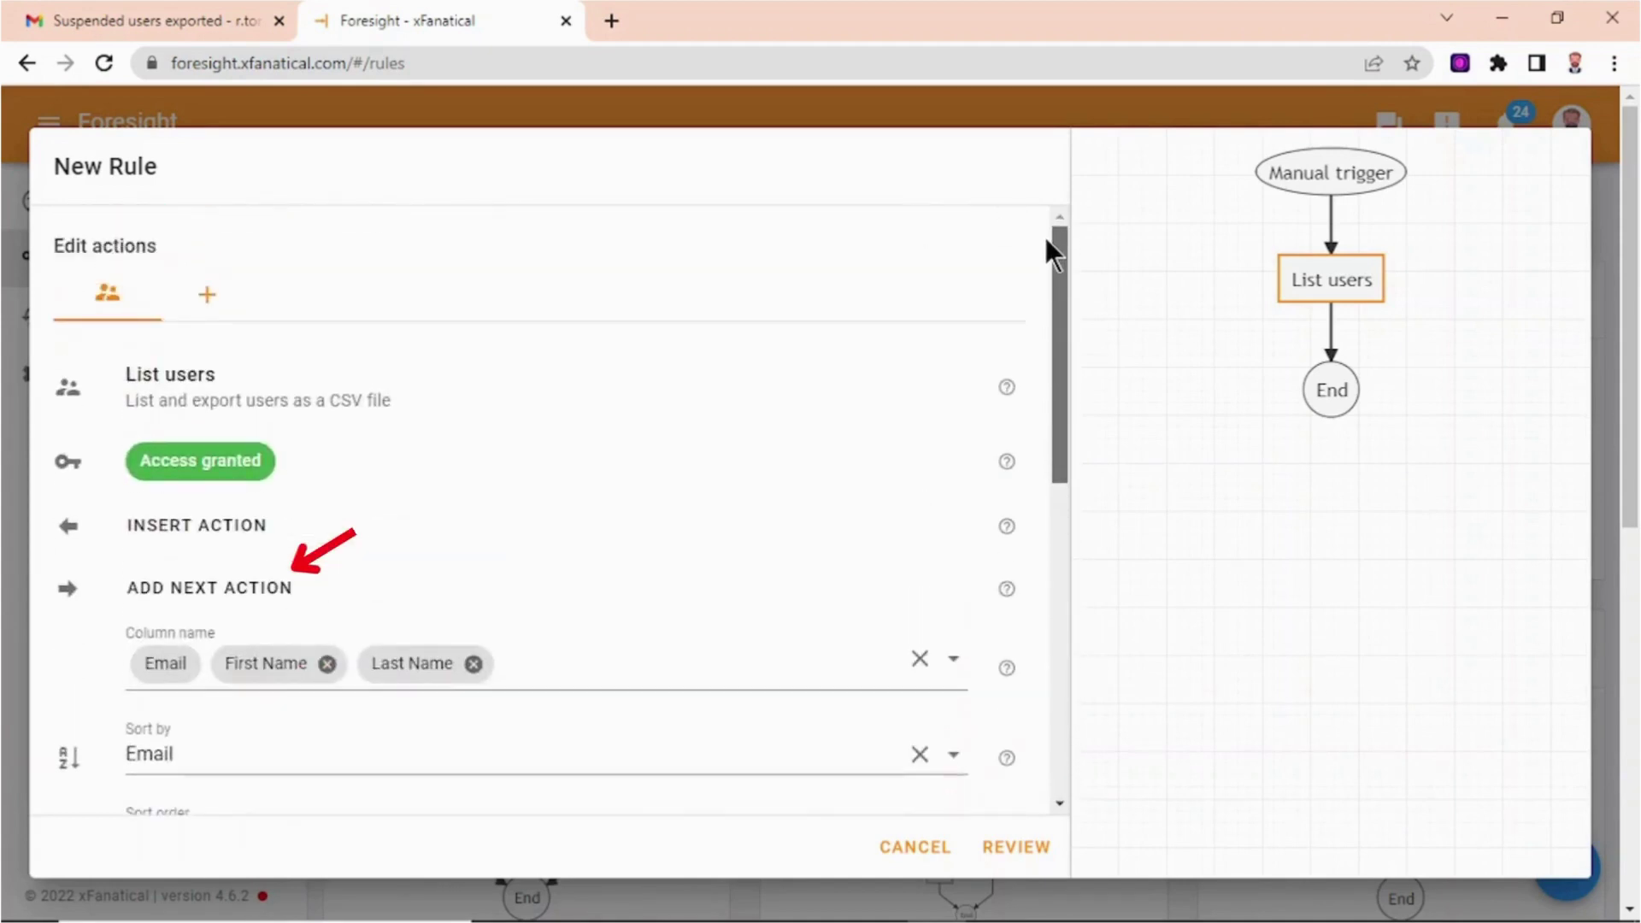
pyautogui.click(285, 594)
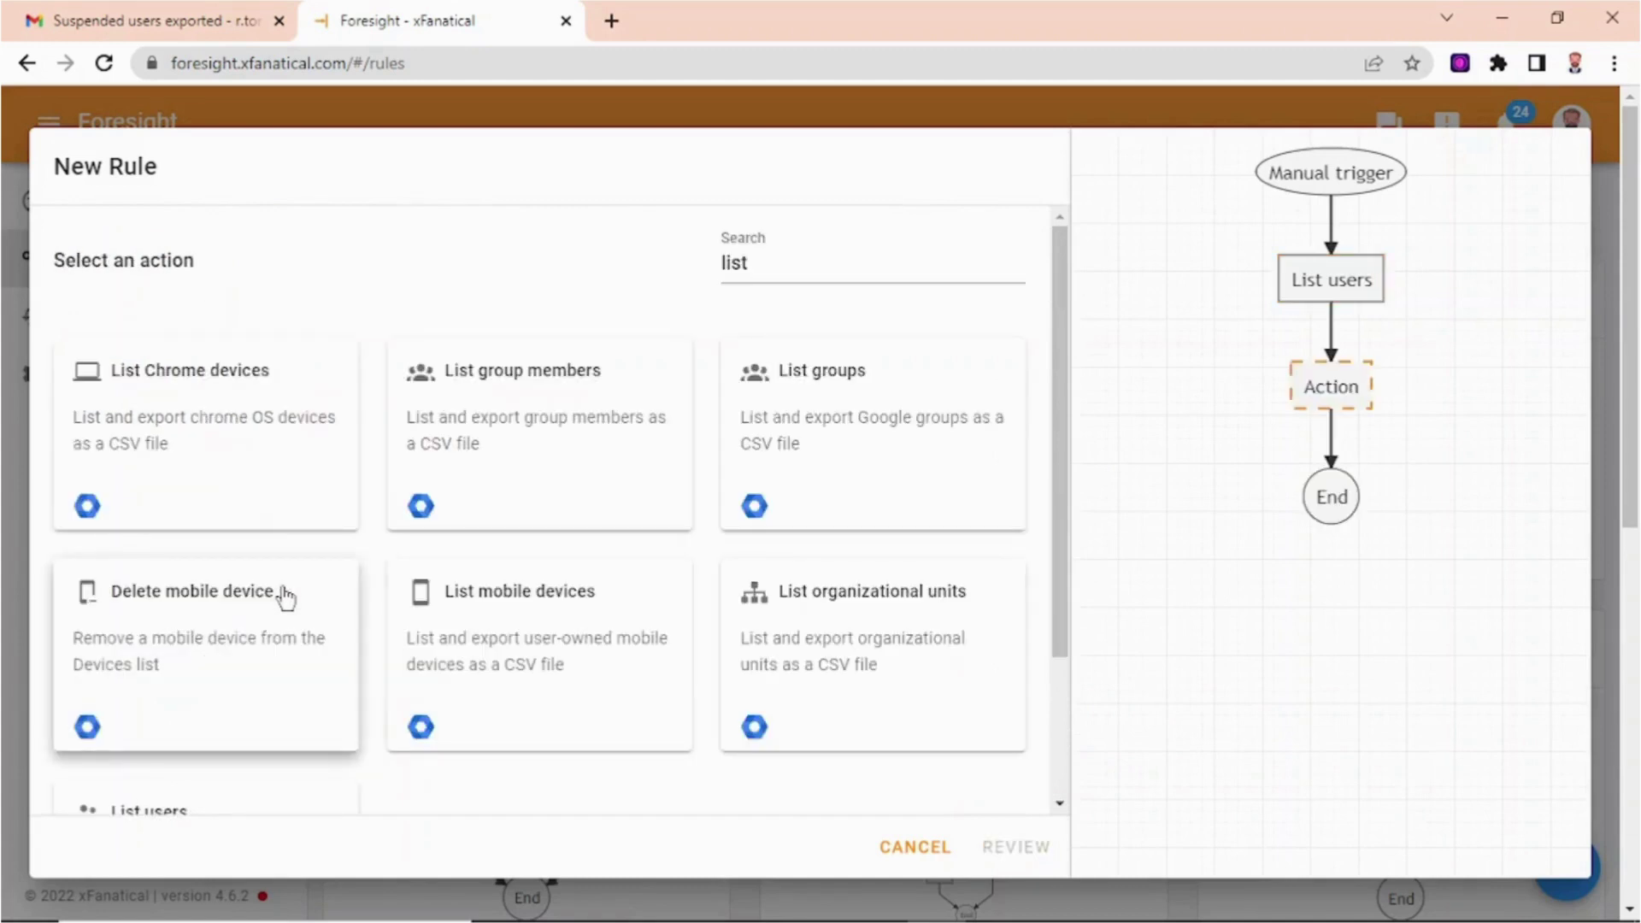
pyautogui.doubleClick(780, 278)
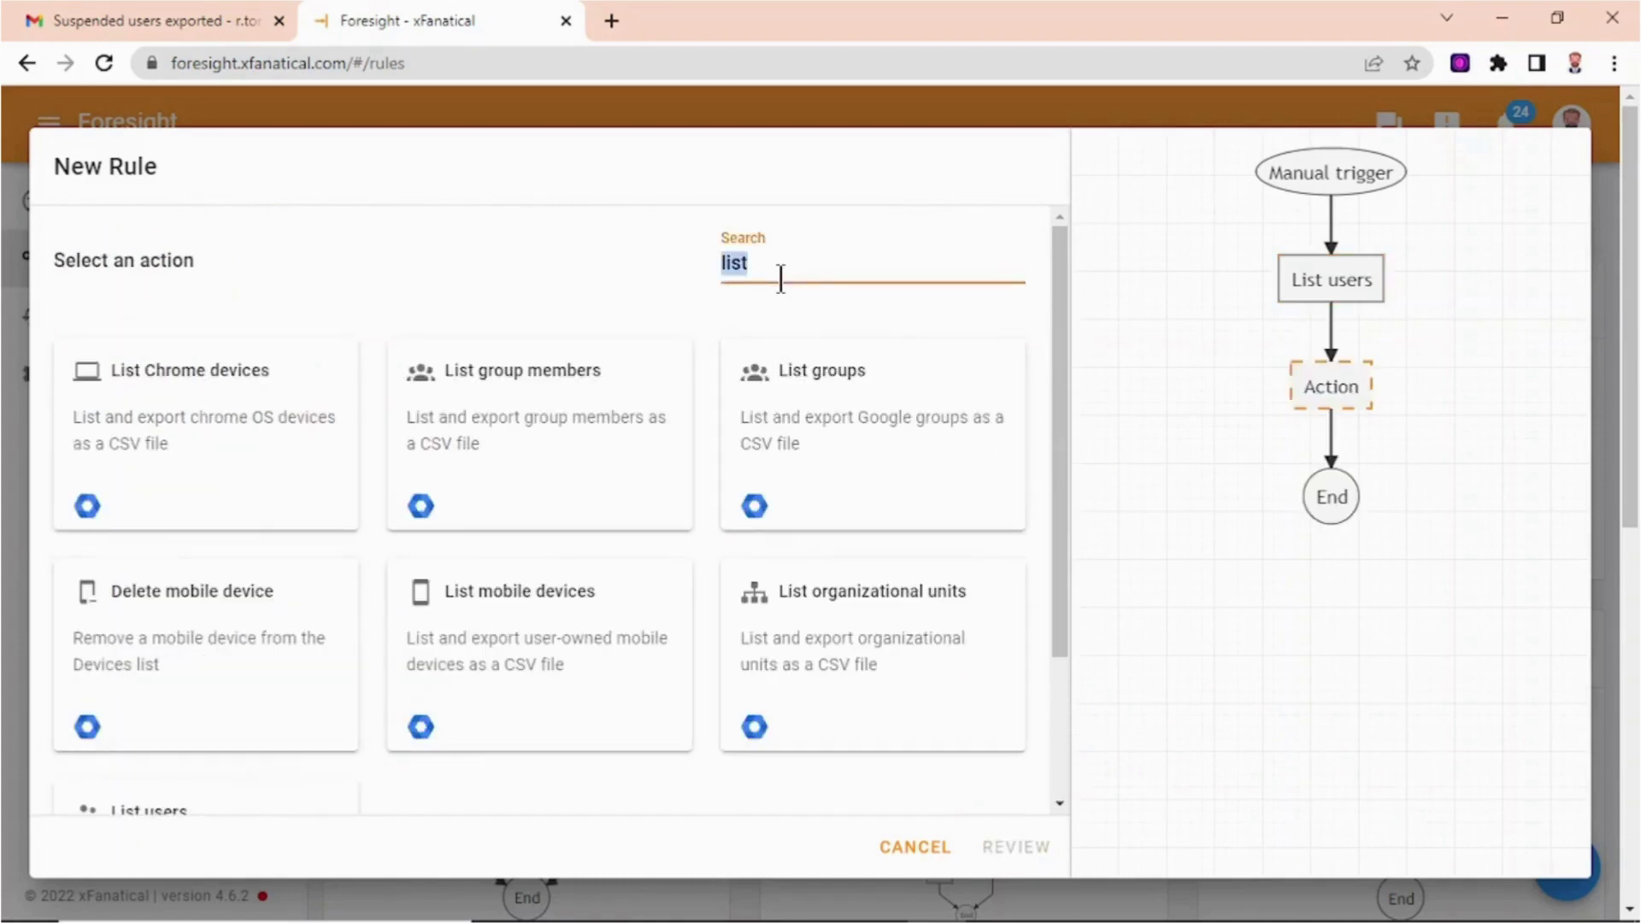
pyautogui.write('email')
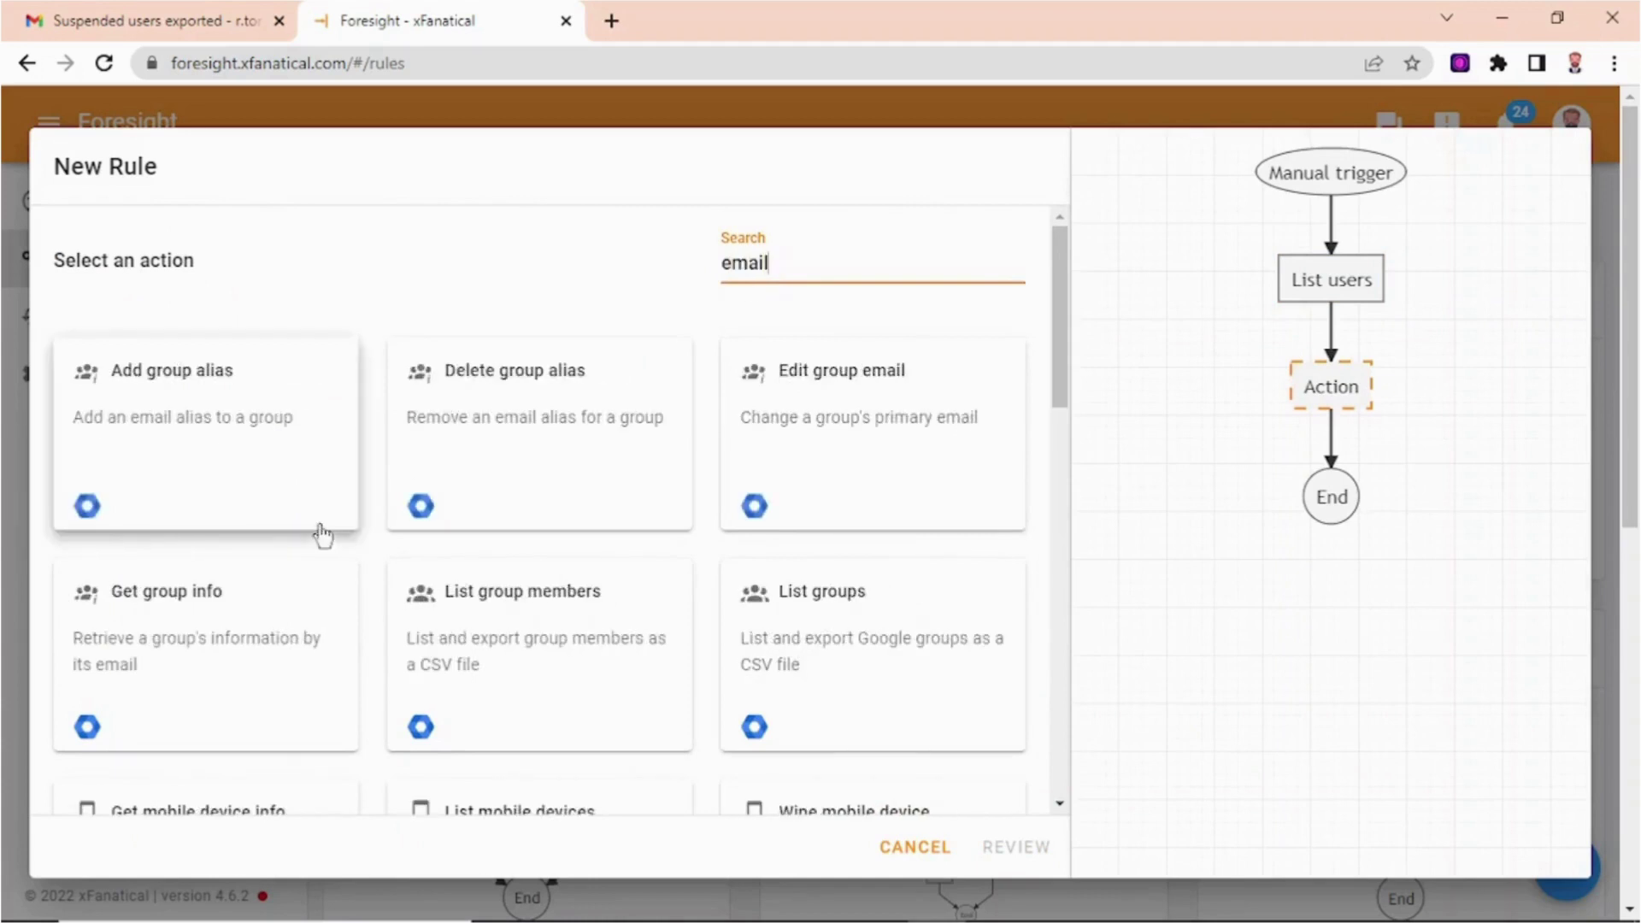
pyautogui.scroll(-10, 333, 542)
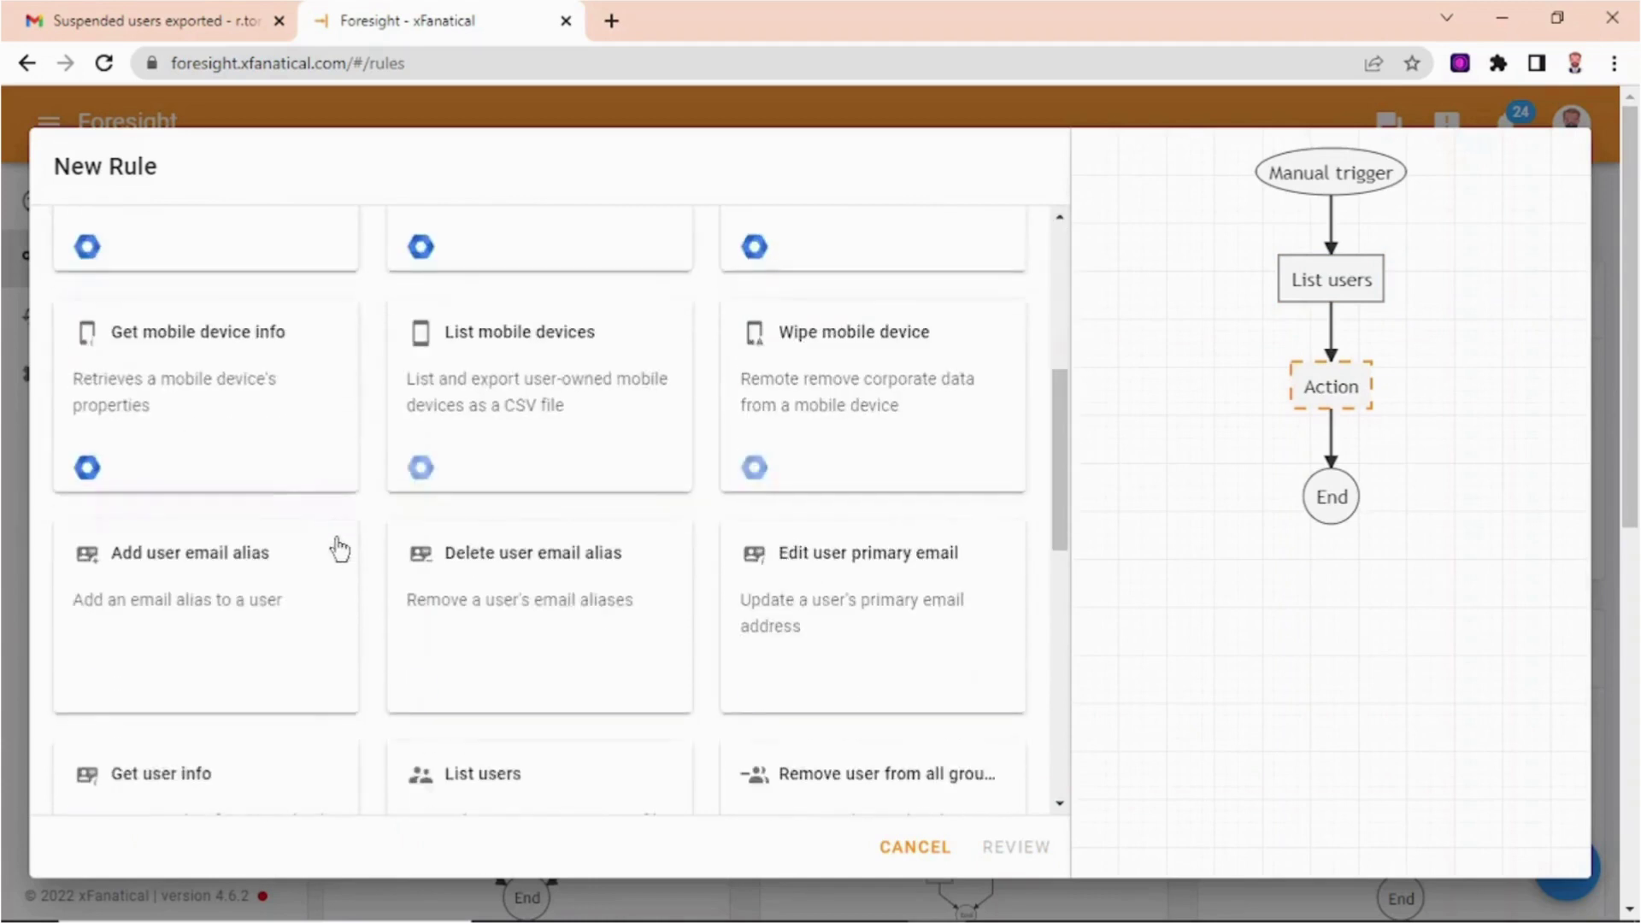
pyautogui.scroll(-4, 357, 557)
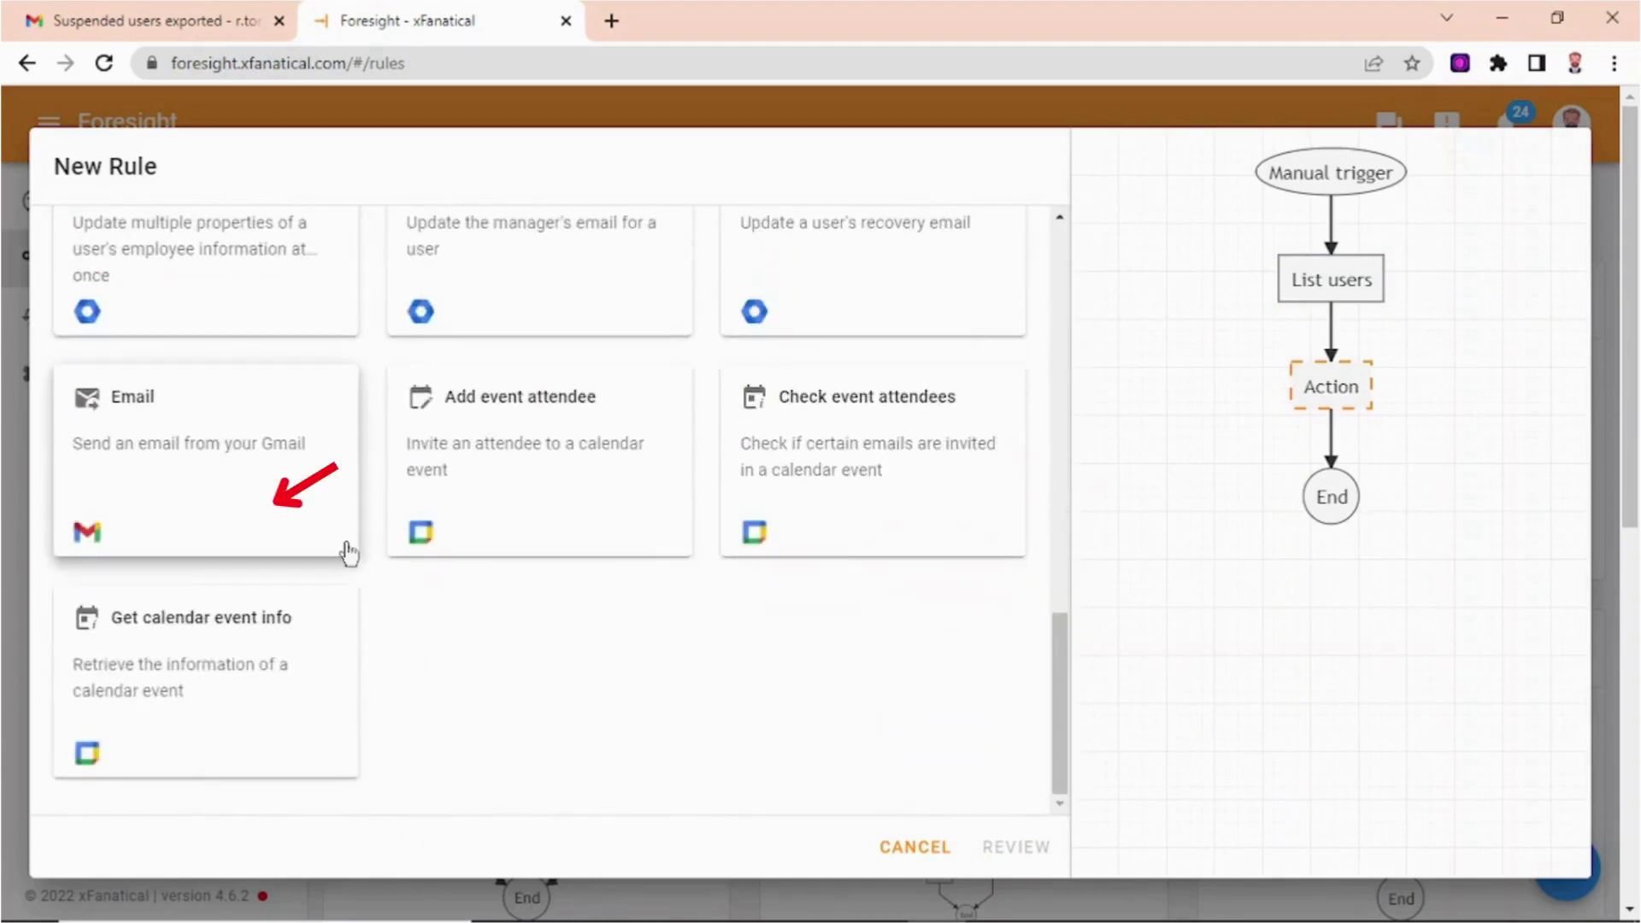
pyautogui.click(240, 496)
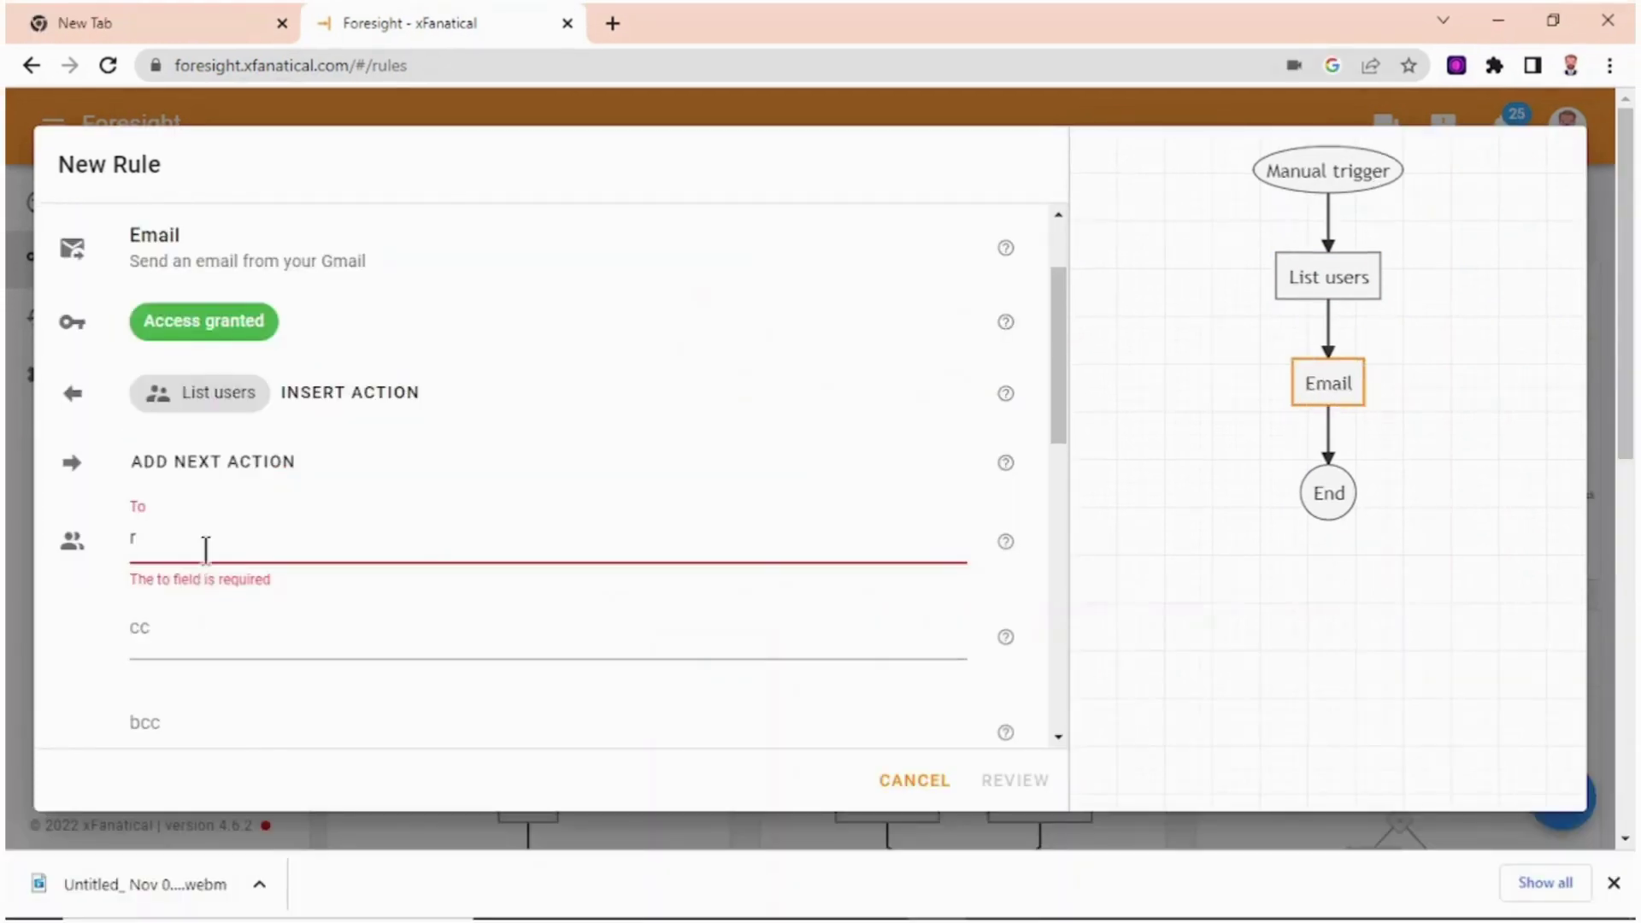
# Enter the recipient's email address in the Email action and set the subject to "All Active Users"
pyautogui.hotkey('ctrl', 'v')
pyautogui.scroll(-2, 233, 600)
pyautogui.click(231, 593)
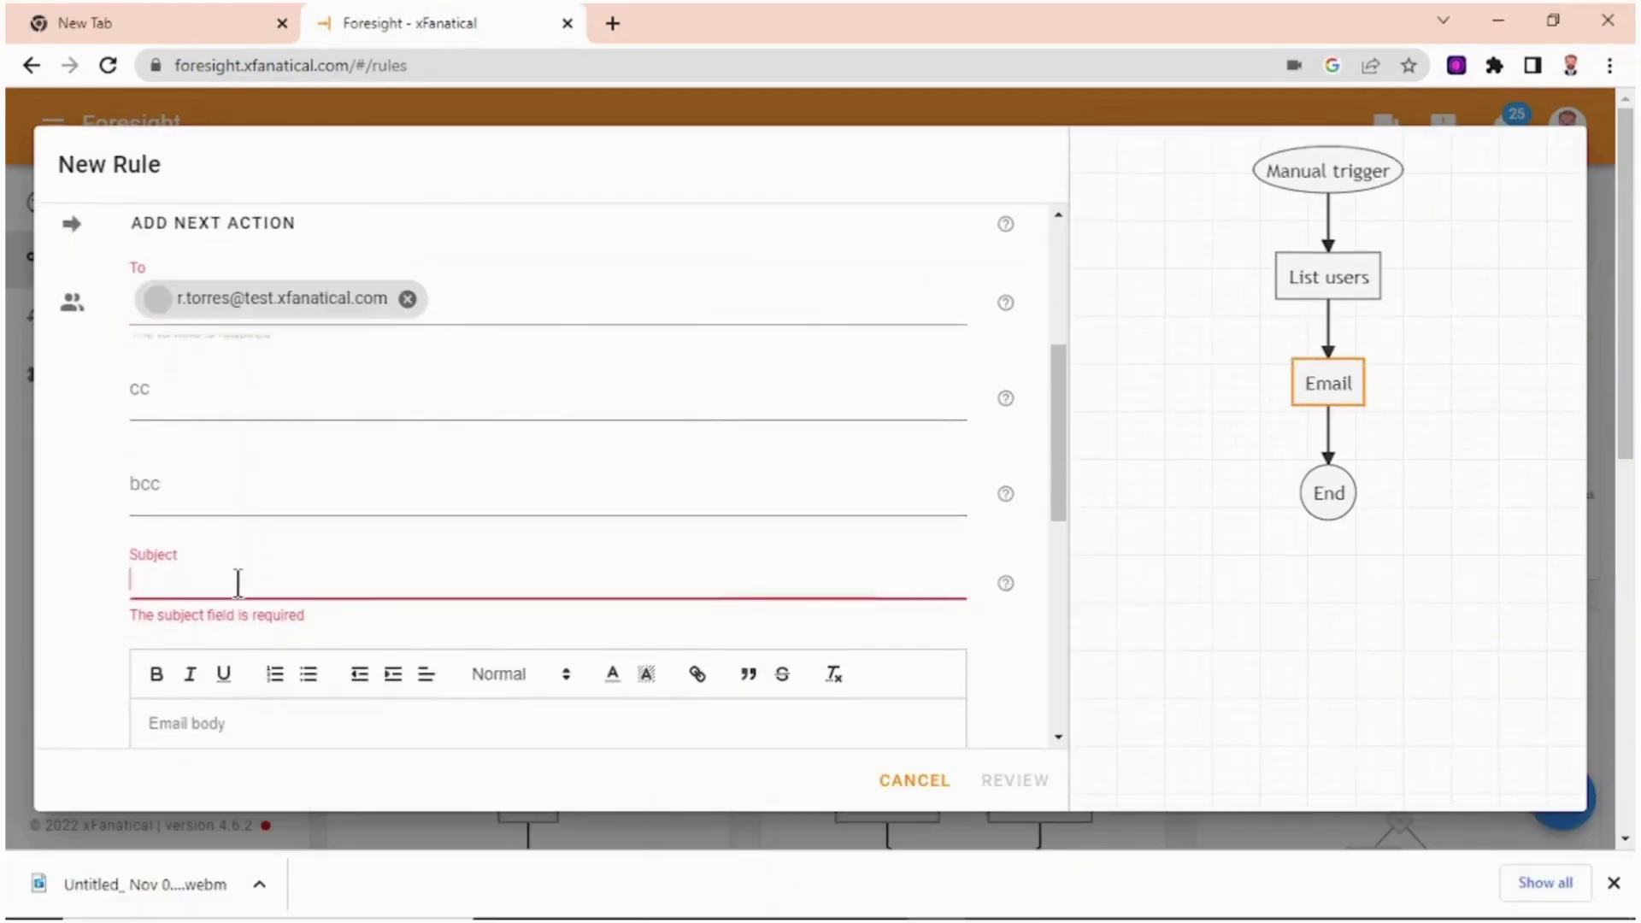
pyautogui.moveTo(1057, 458); pyautogui.dragTo(1070, 551)
pyautogui.click(425, 267)
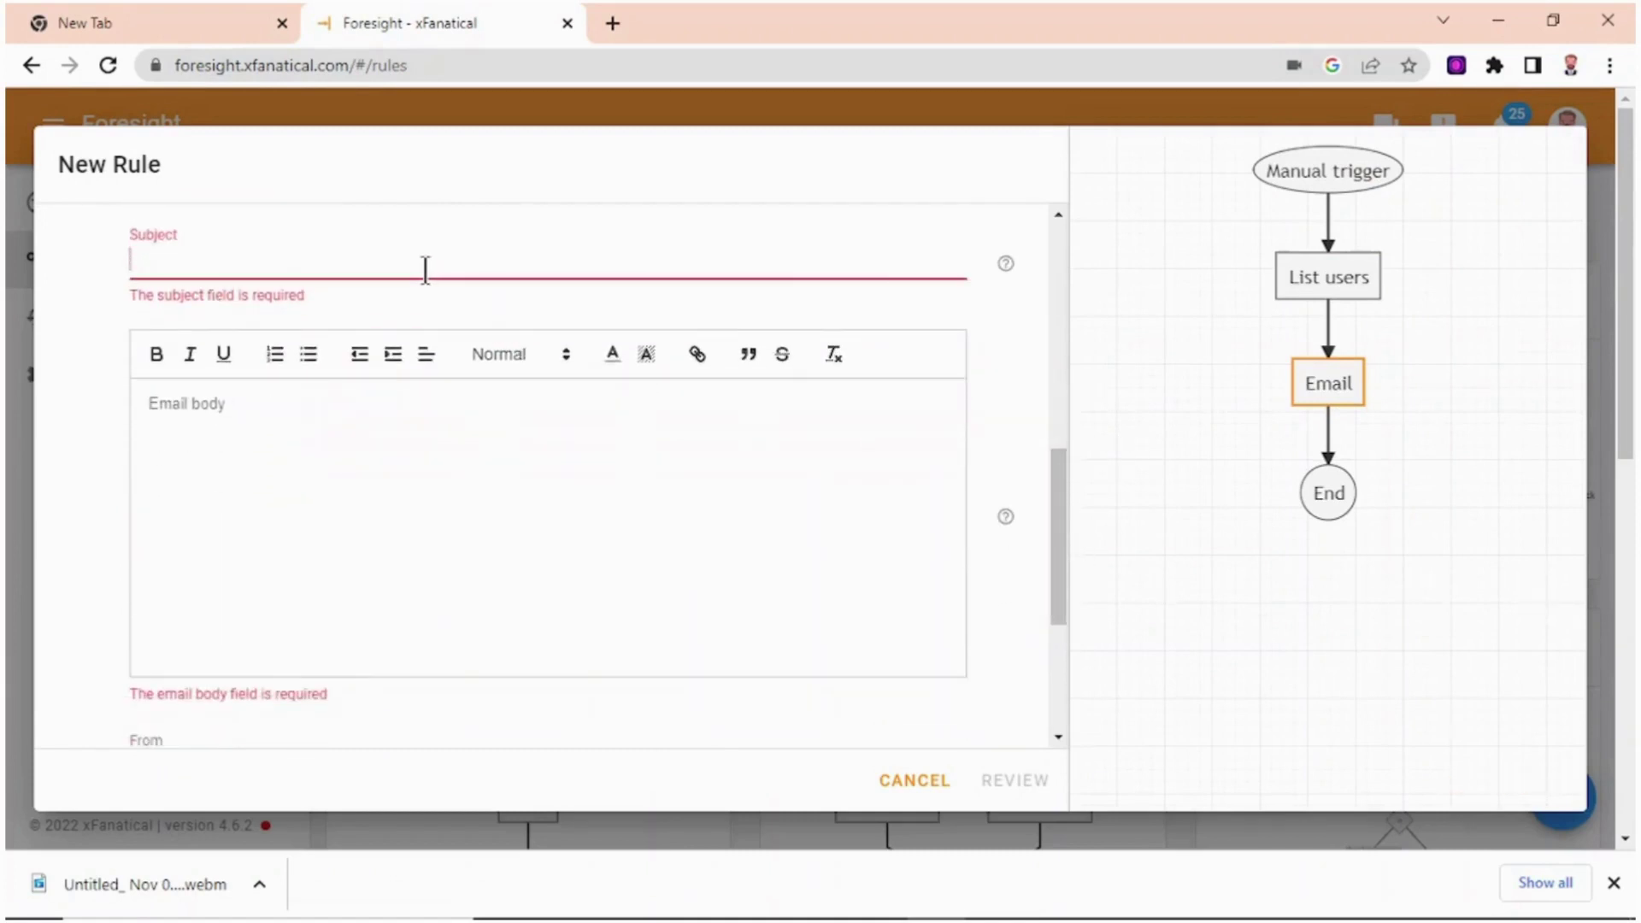
pyautogui.write('All Active Users')
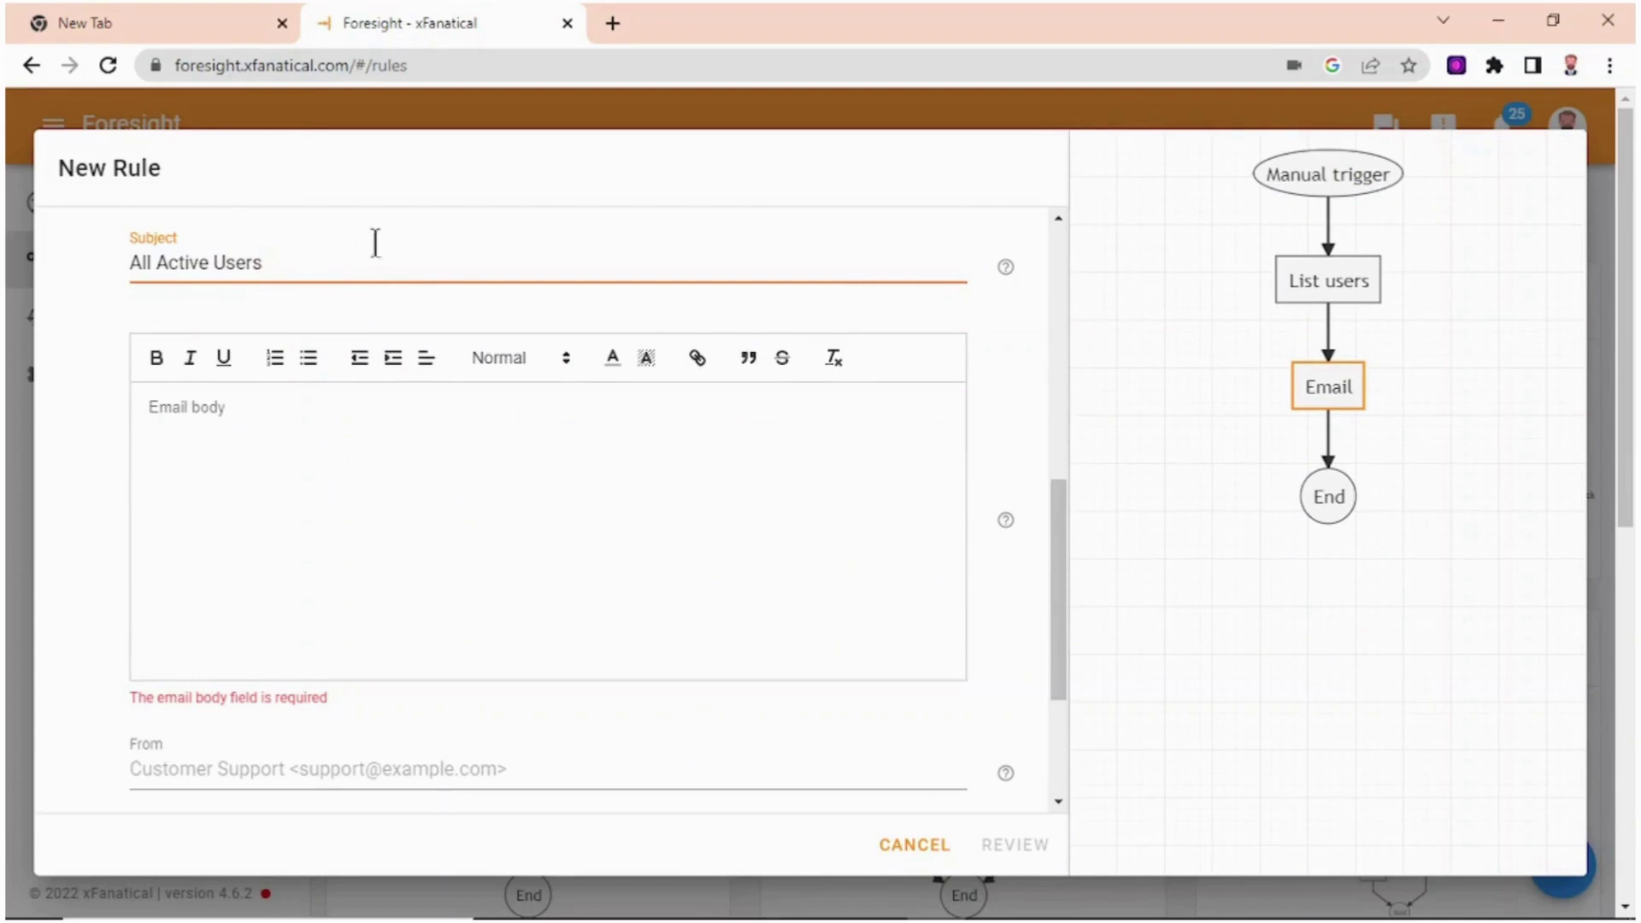
# Compose the body: "Dear Manager, Here is the list of all active users.", Users CSV Download Link variable, "Let me know if you have any questions.", sender's name
pyautogui.click(375, 461)
pyautogui.write('Dear Manager, Here is the list of all active users')
pyautogui.write('{')
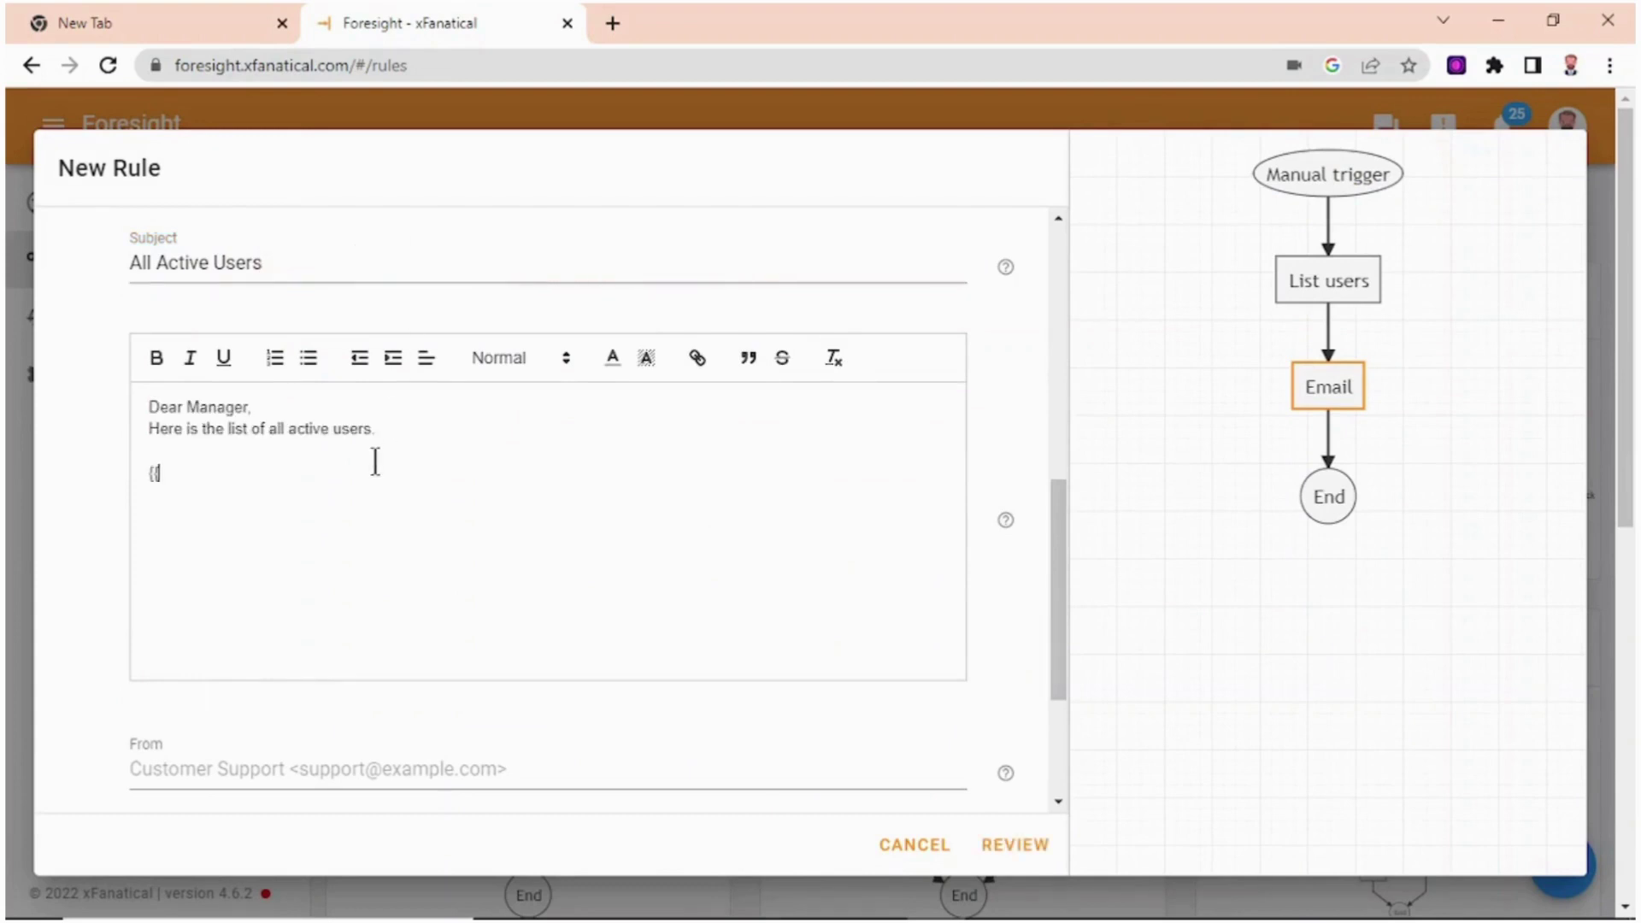
pyautogui.write('{')
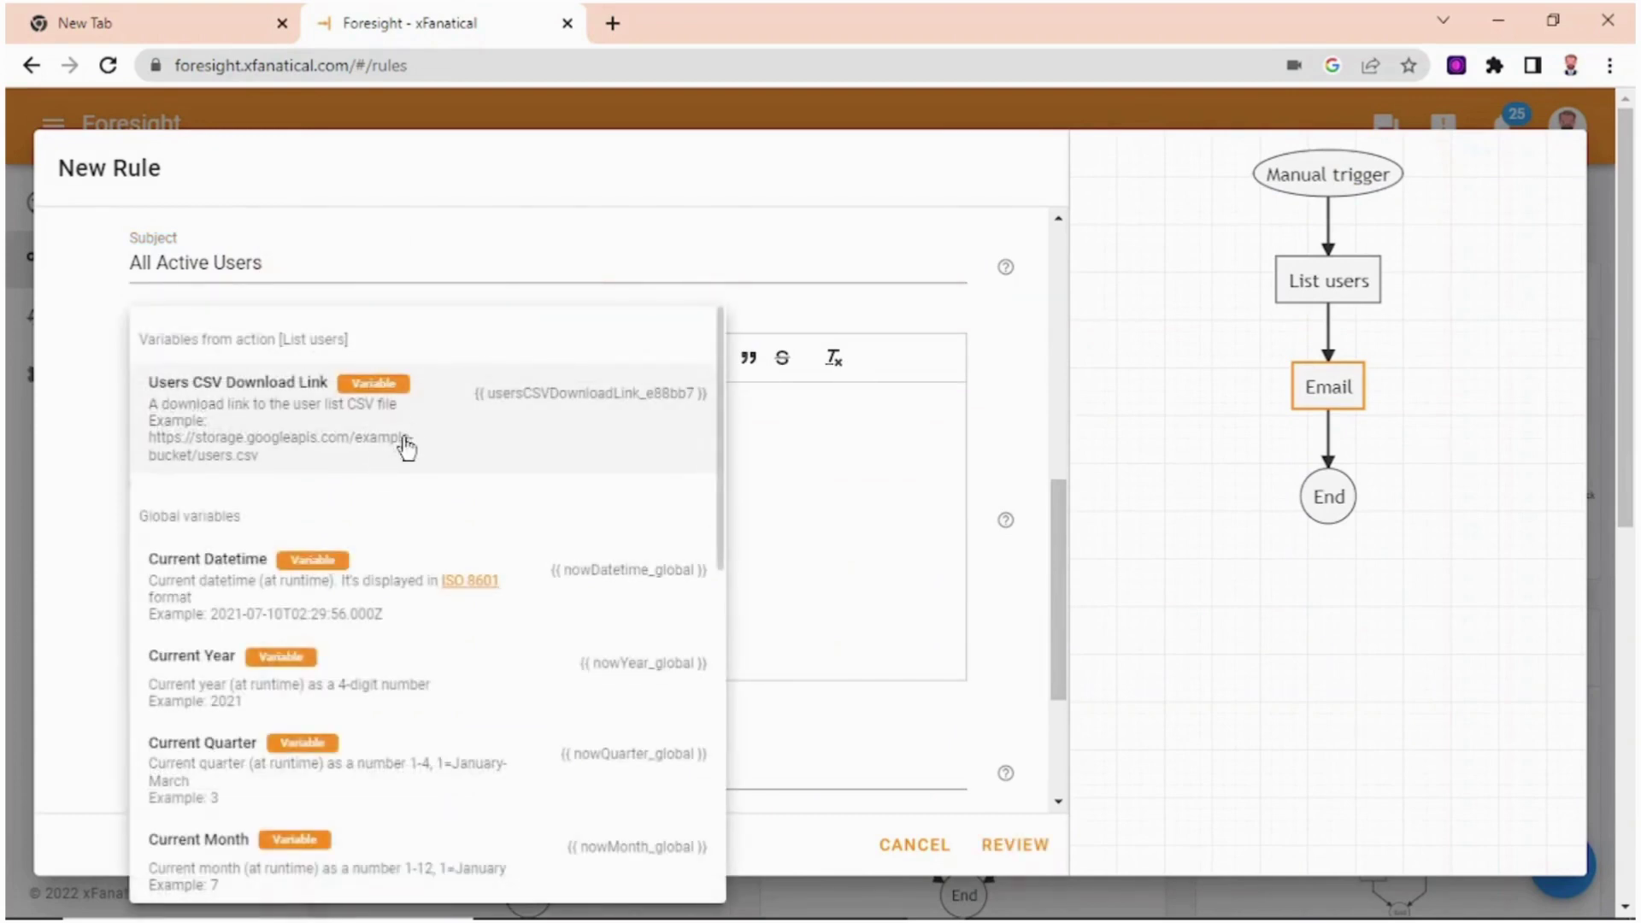
pyautogui.click(403, 446)
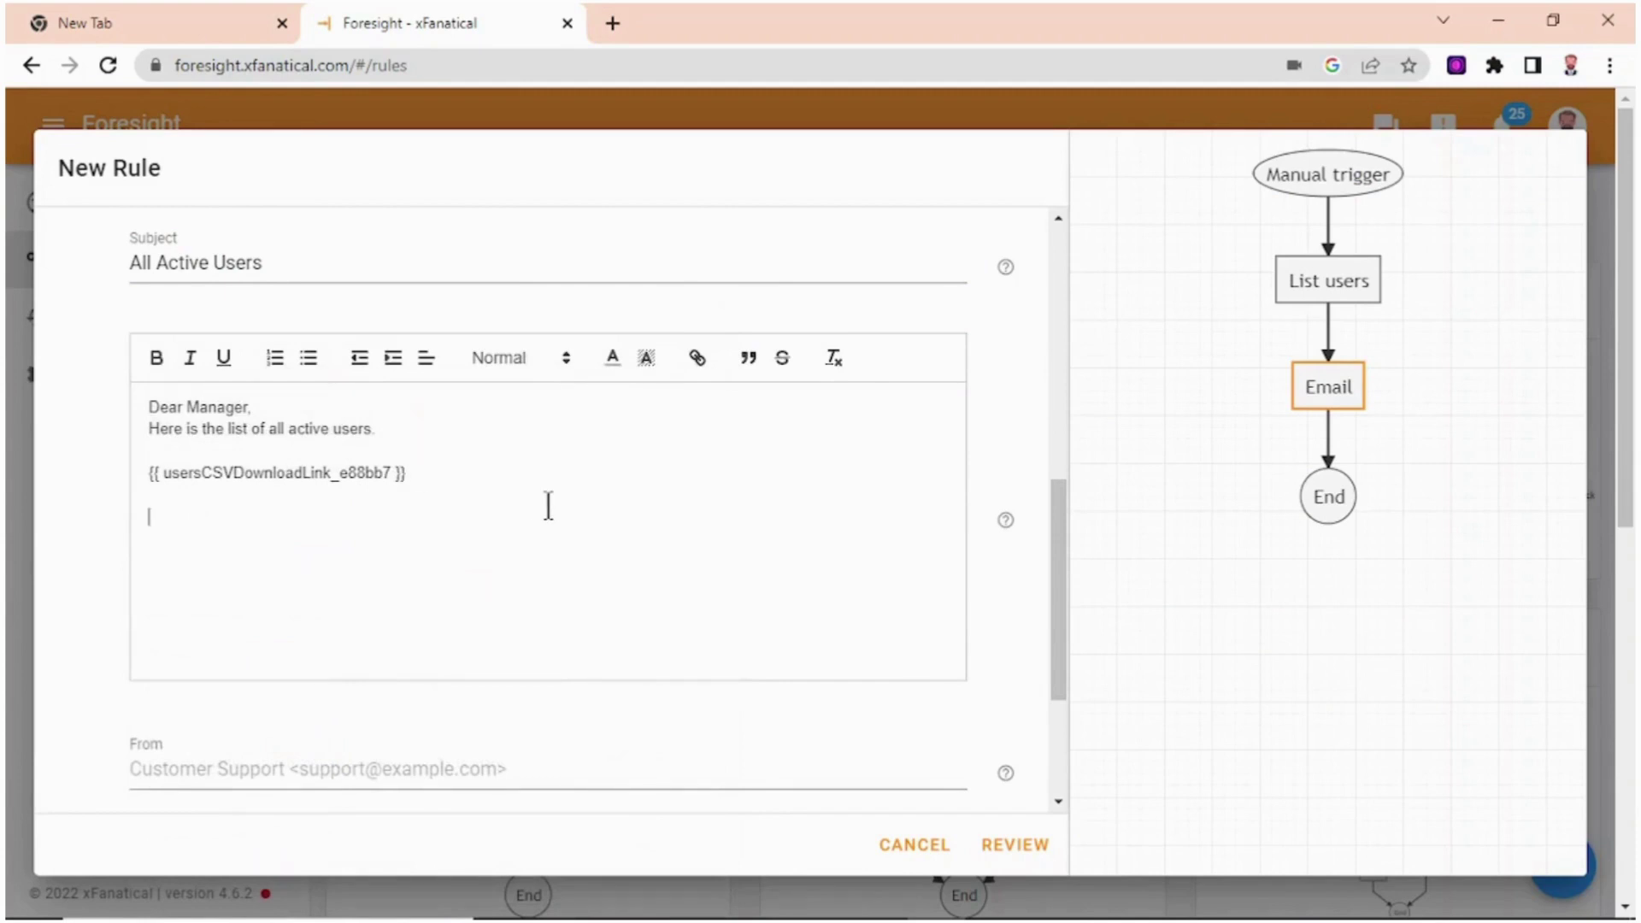
pyautogui.write('Let me know if you have any questions.  Tim')
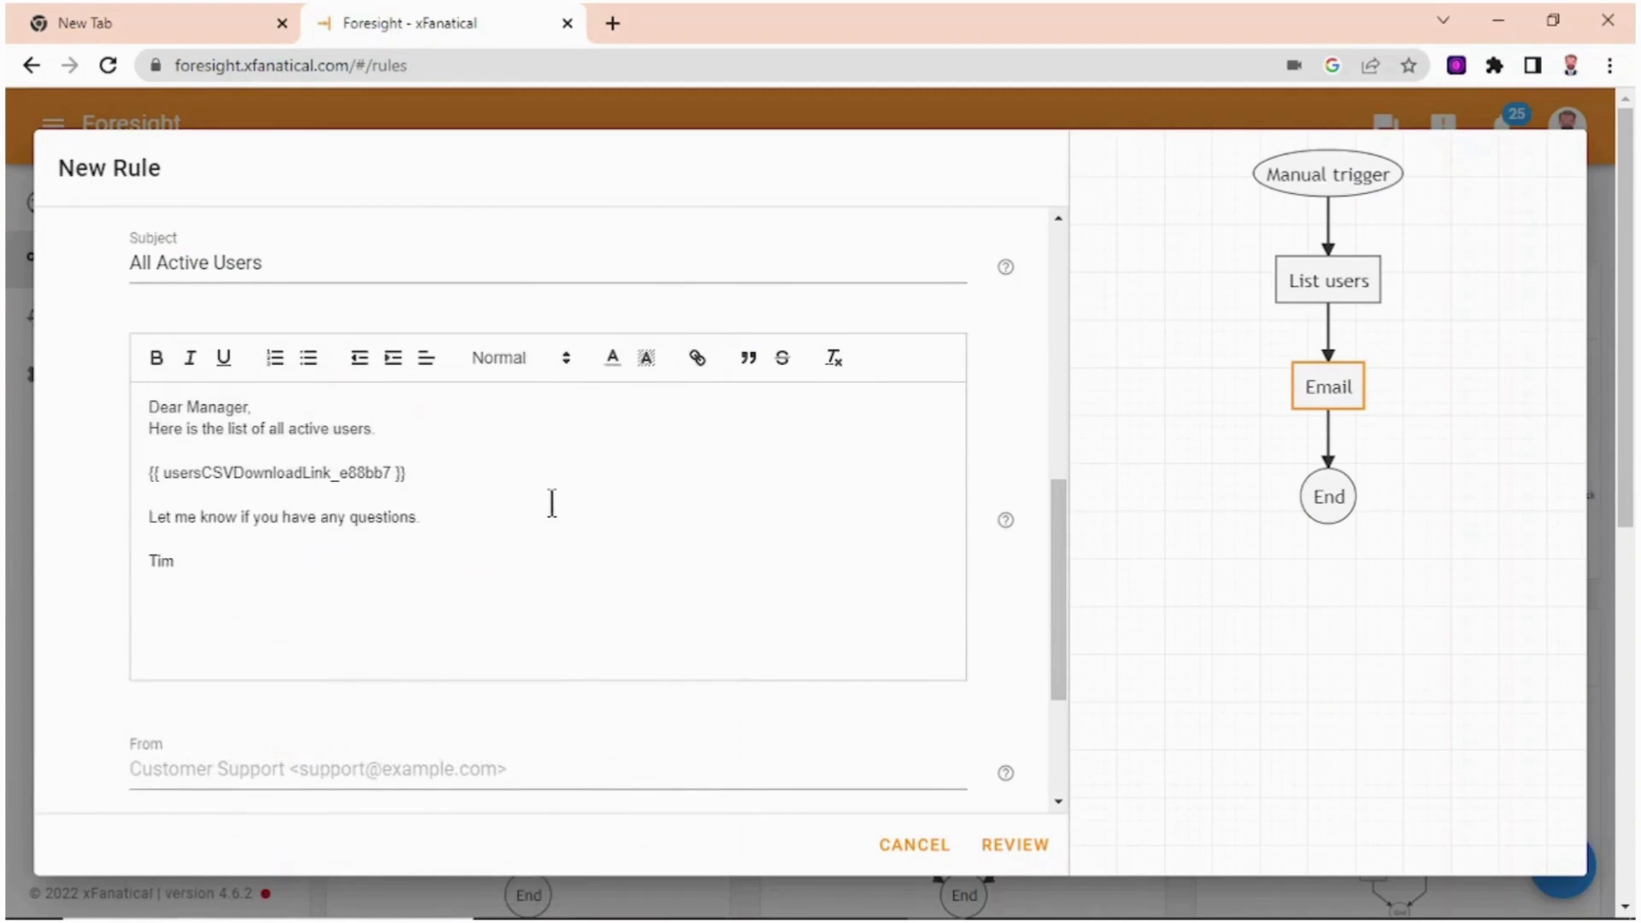
# Proceed to the rule review, name the rule "All Active Users List" and create it
pyautogui.click(1014, 848)
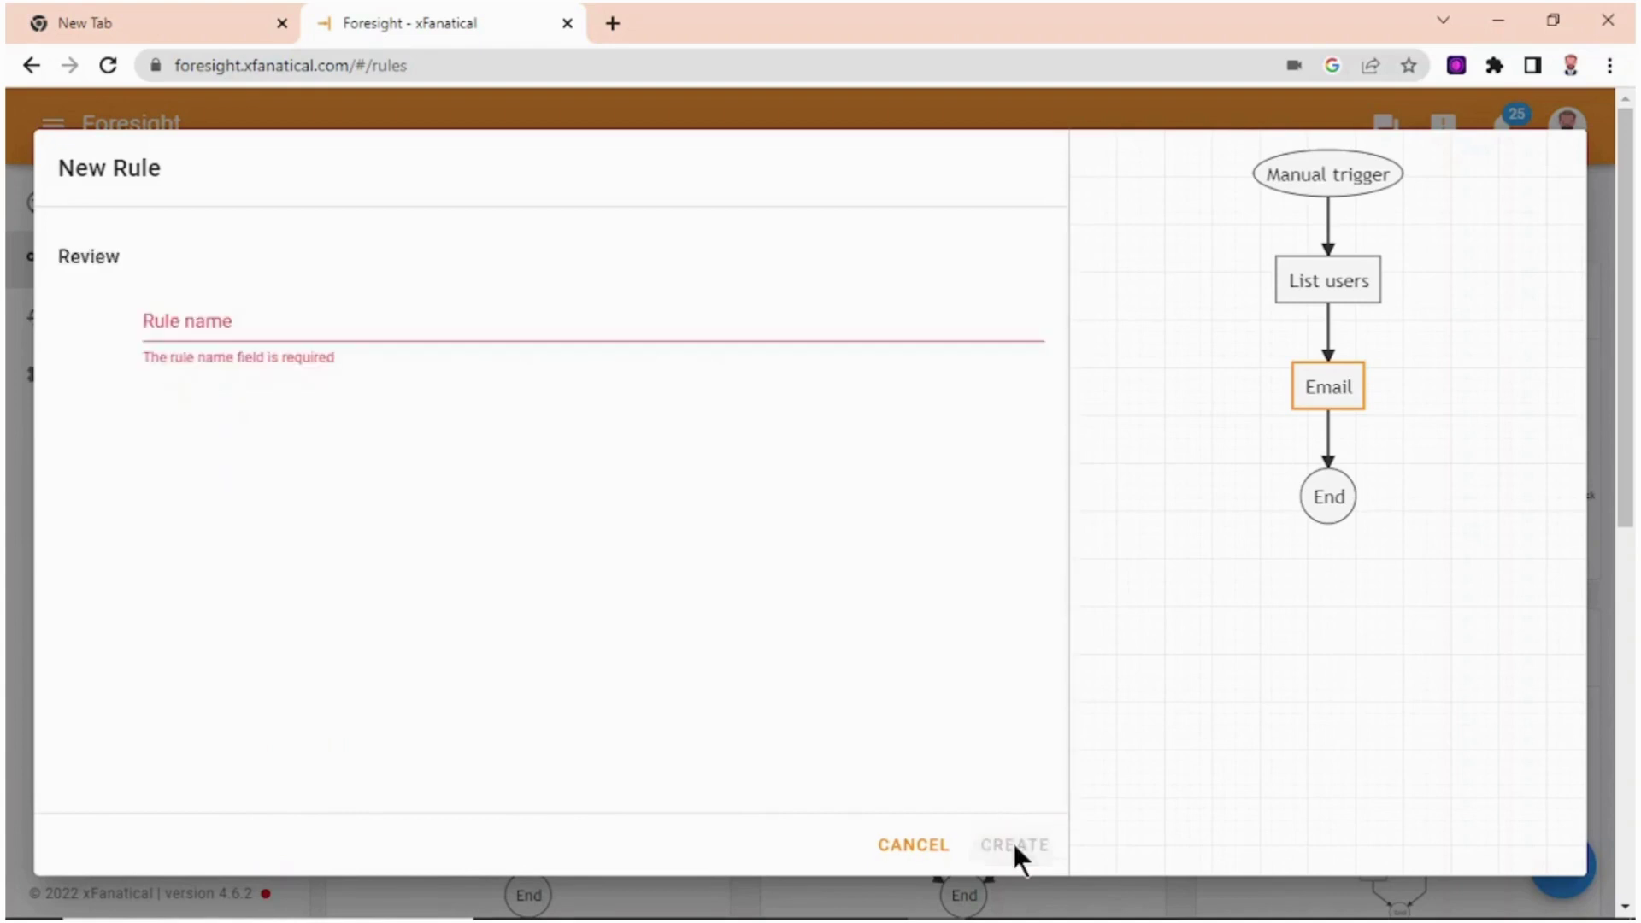
pyautogui.click(288, 319)
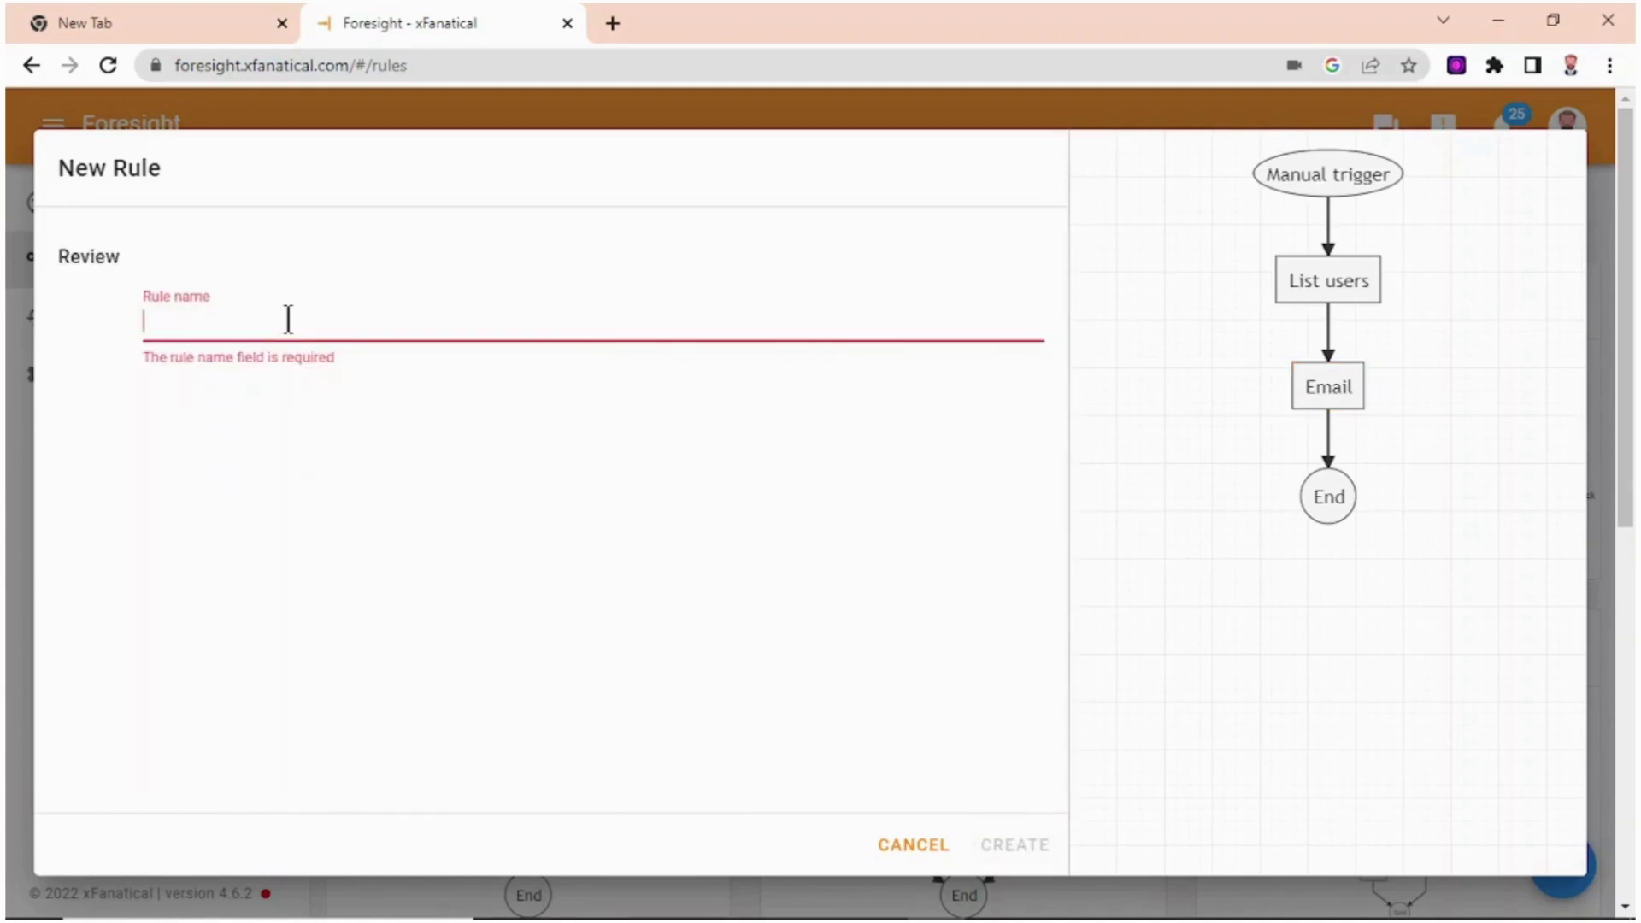
pyautogui.write('All ')
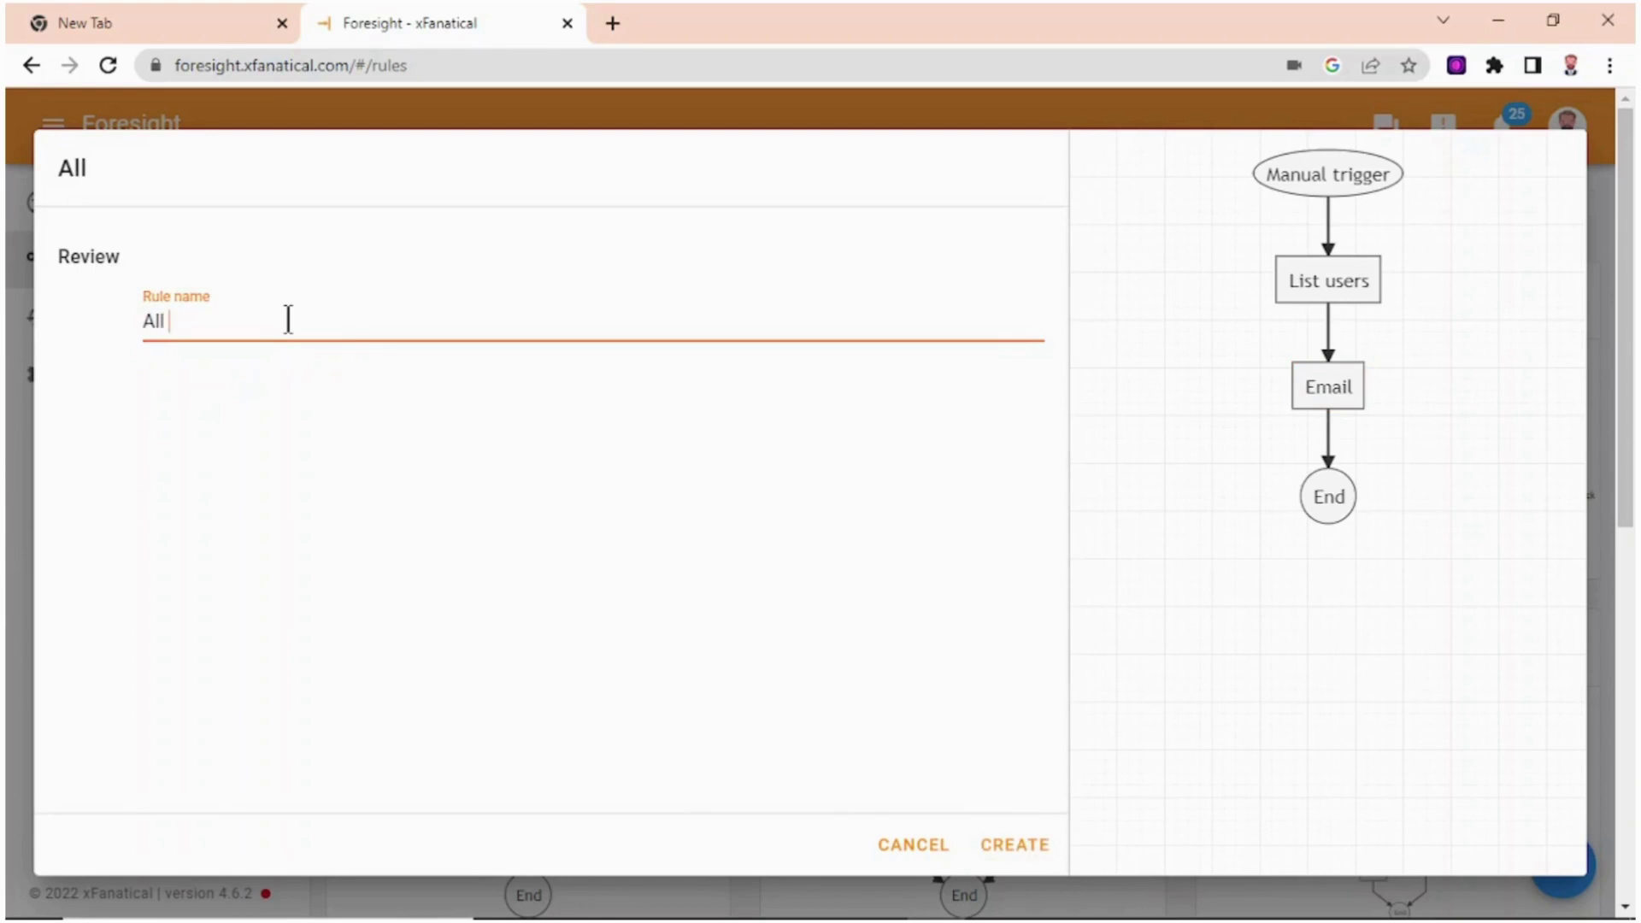
pyautogui.write('Active Users List')
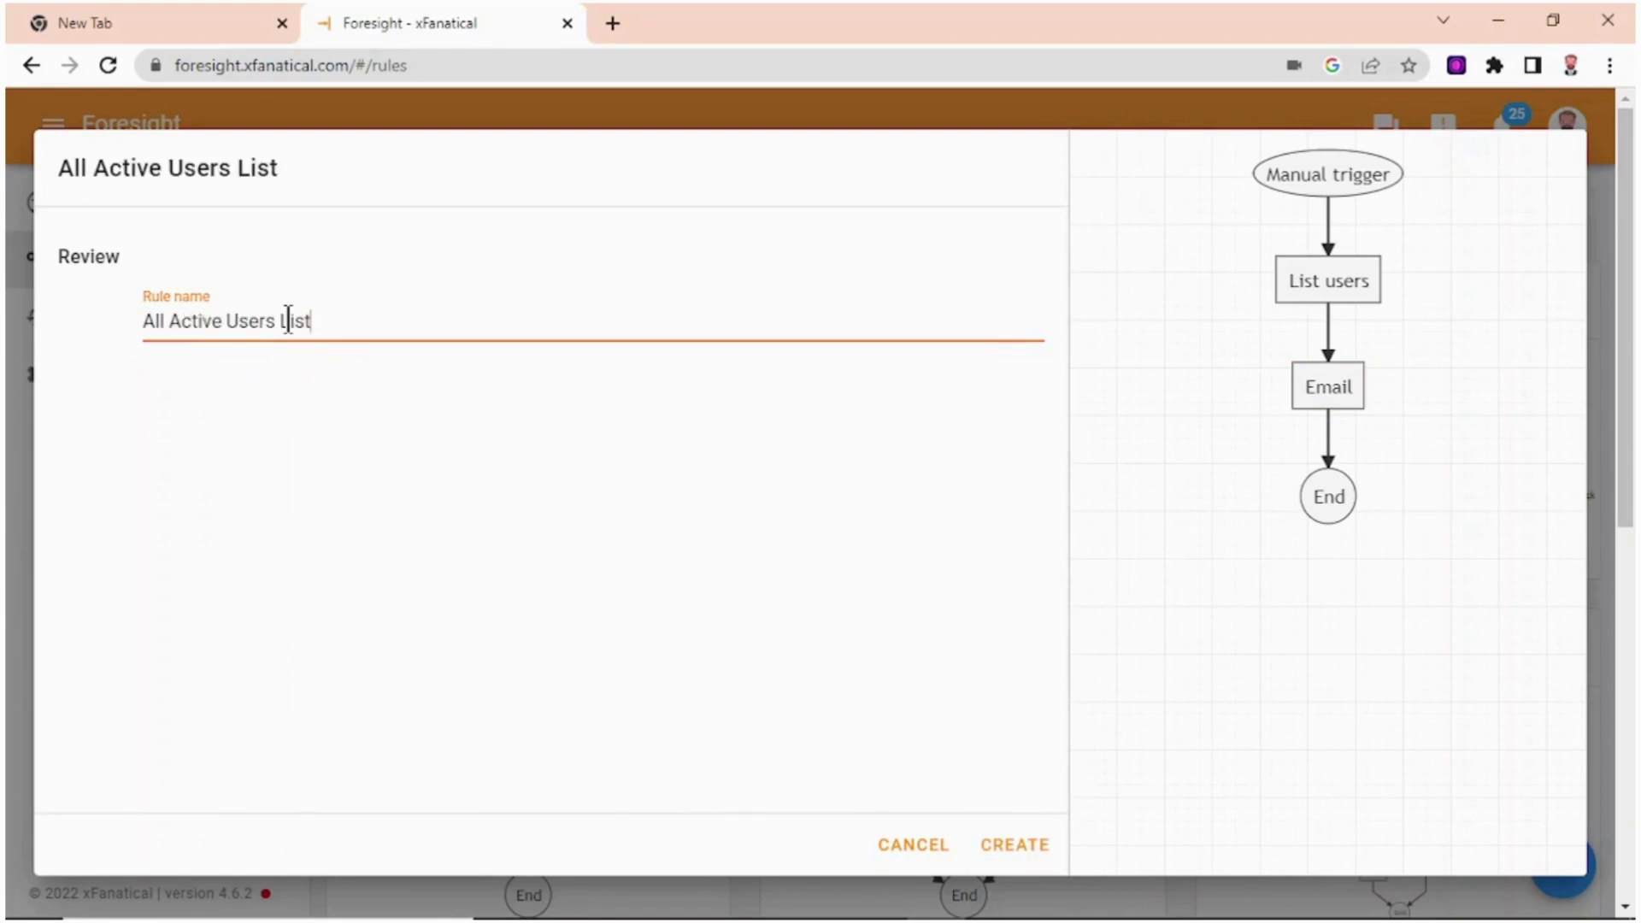
pyautogui.click(1008, 850)
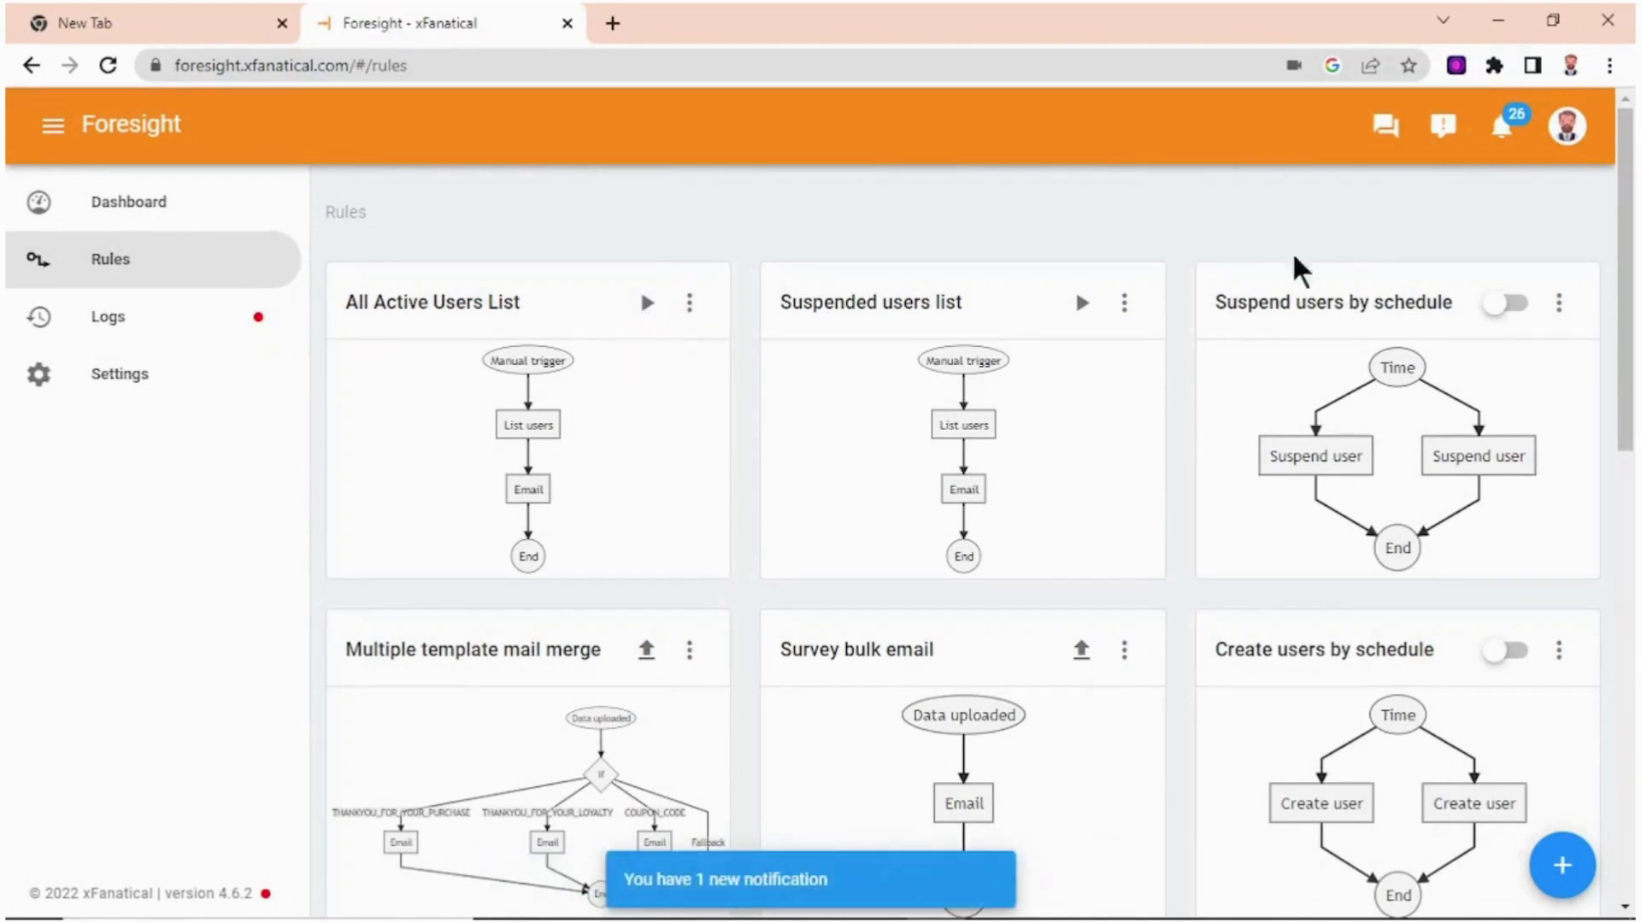
# Check the new notifications and view the log for the latest All Active Users List run
pyautogui.click(1502, 128)
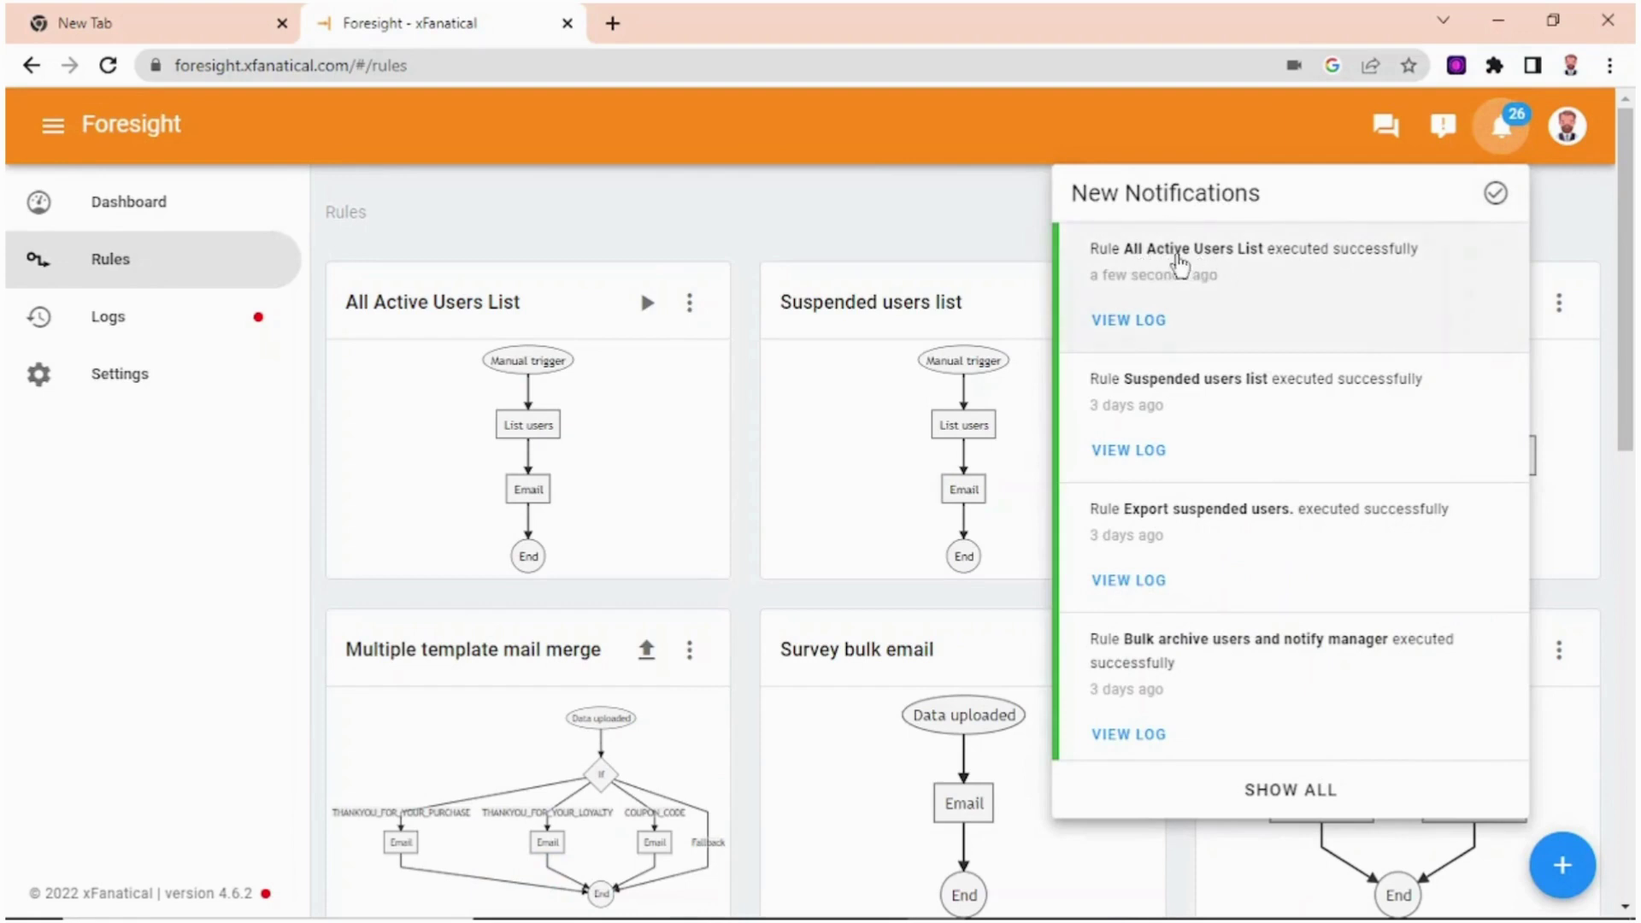
pyautogui.click(1156, 321)
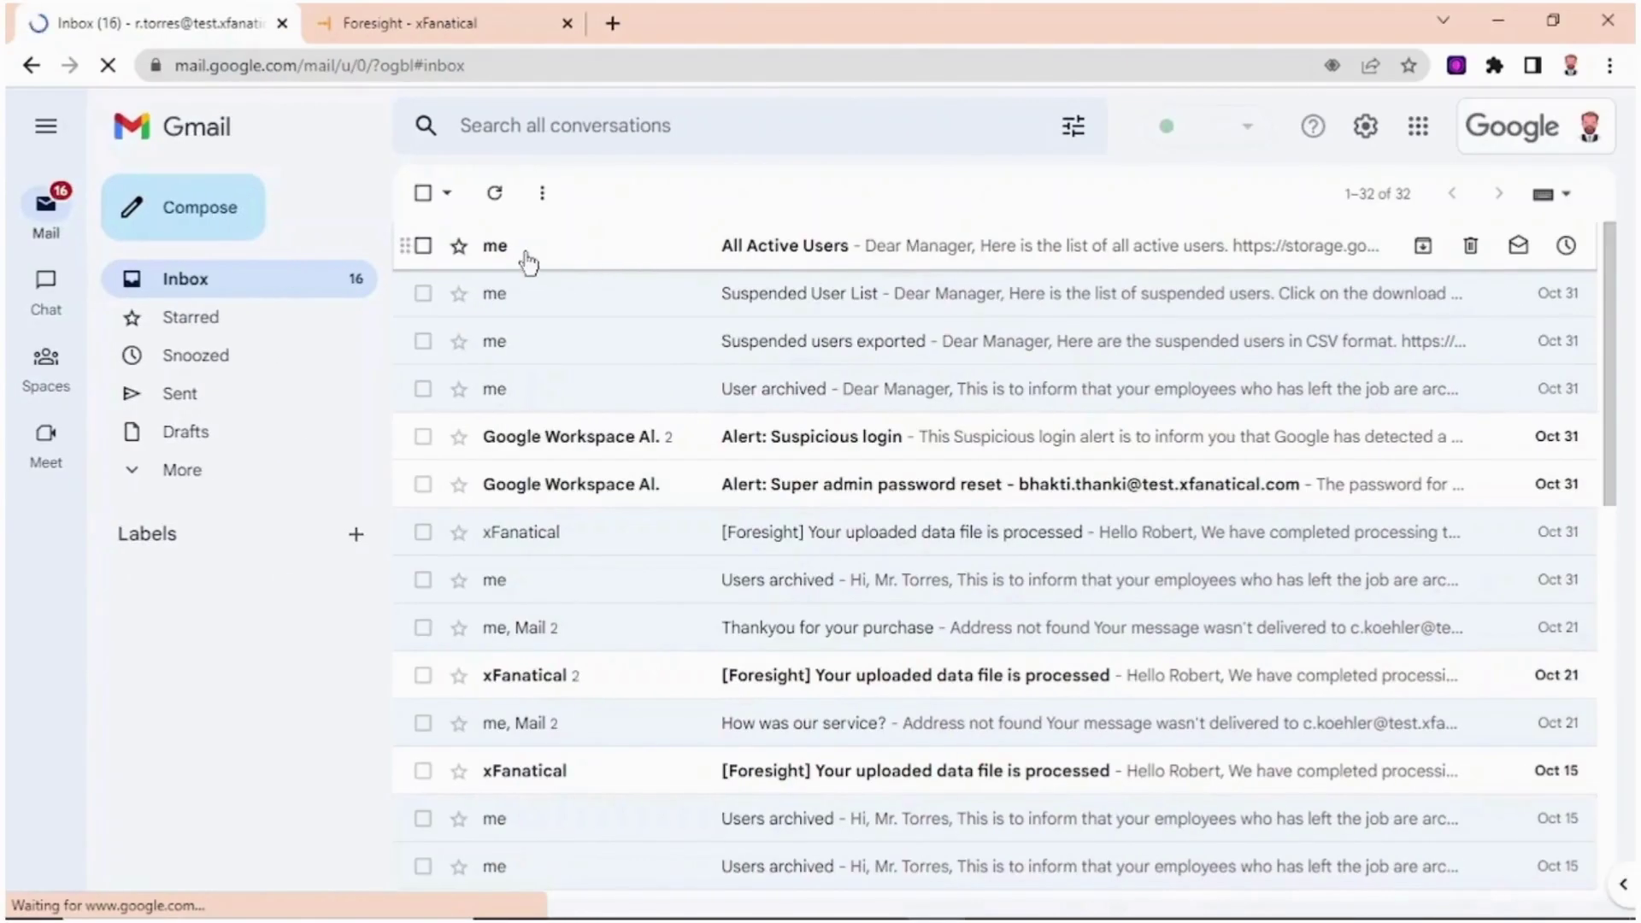
# In Gmail, open the newest "All Active Users" email and download the user list CSV from its link
pyautogui.click(523, 260)
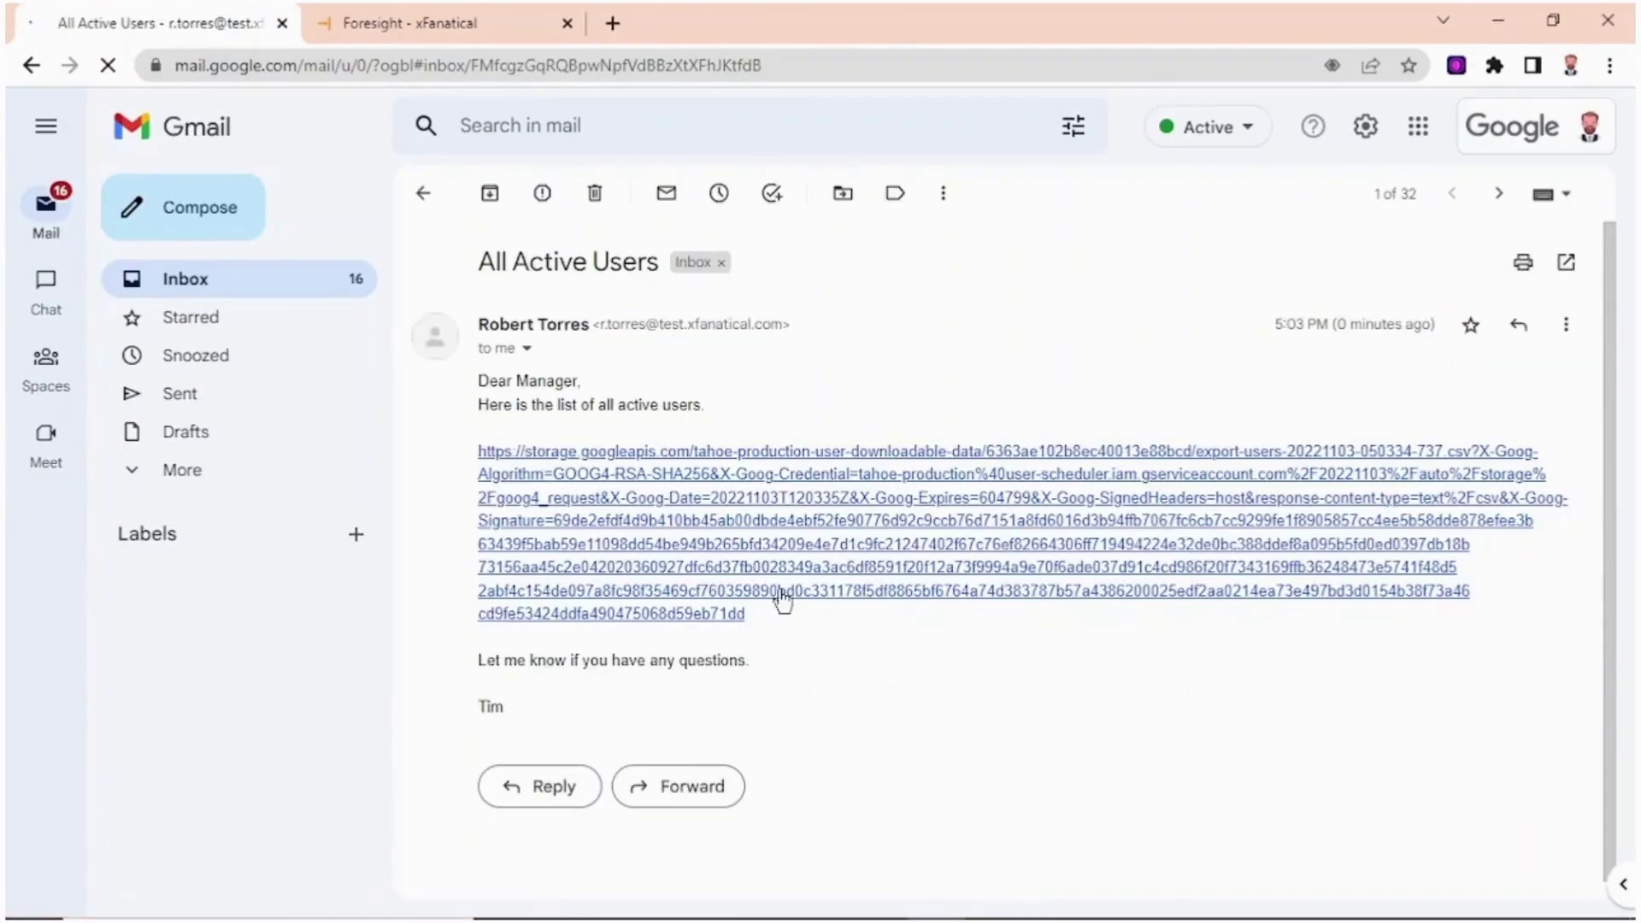
pyautogui.click(774, 591)
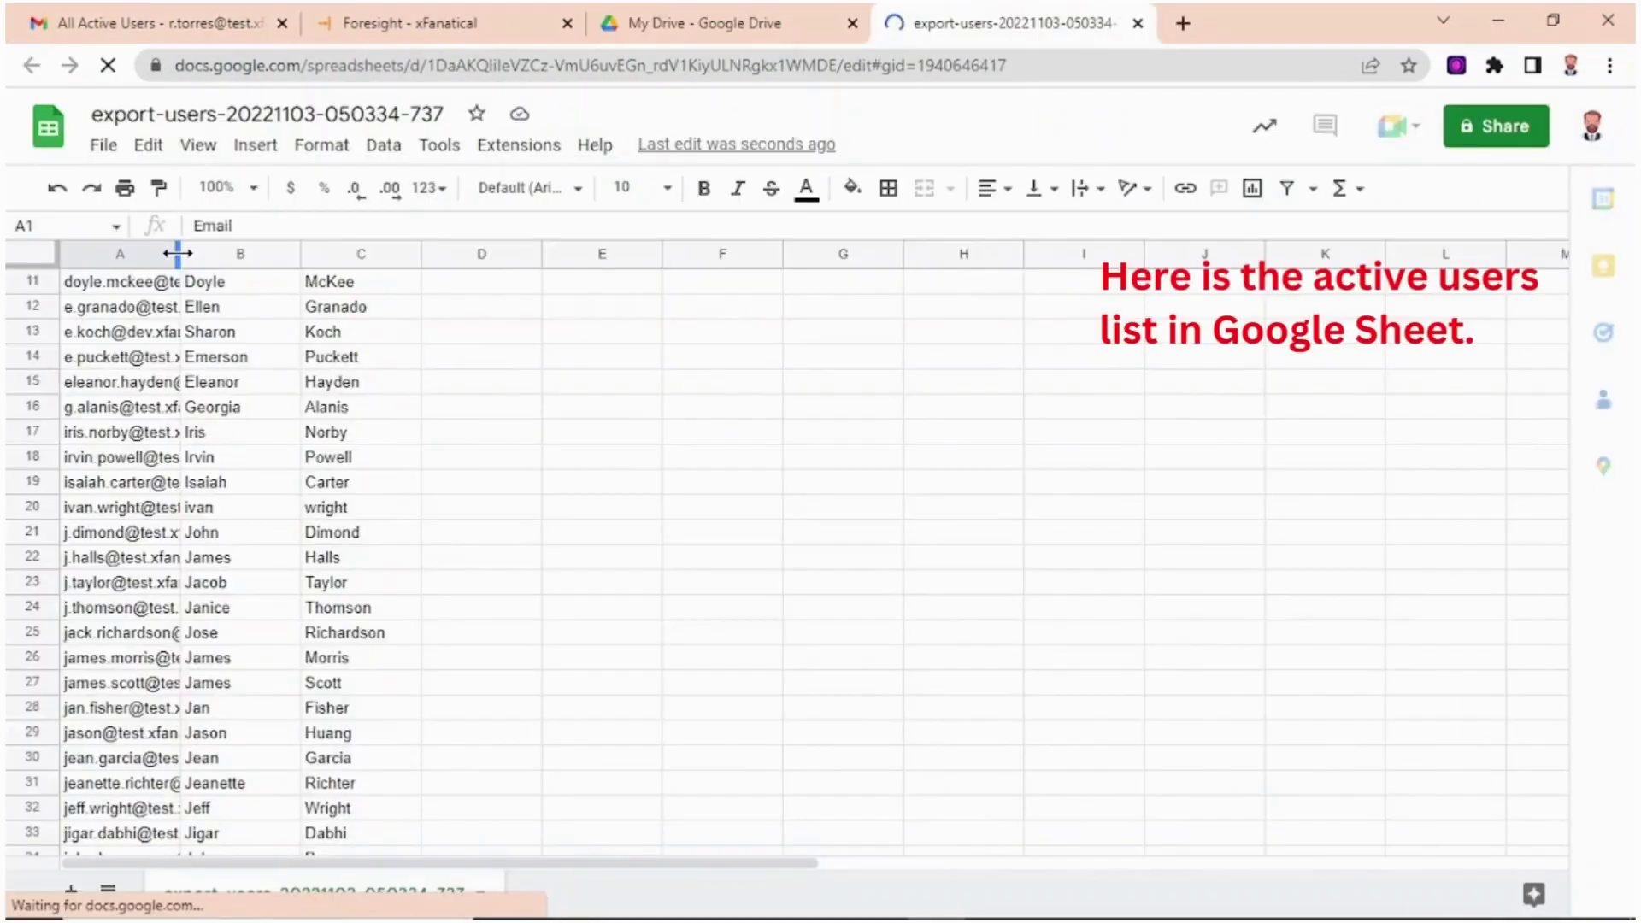
# In the exported users file in Google Sheets, fit column A to its contents and look through the listed active users
pyautogui.doubleClick(177, 253)
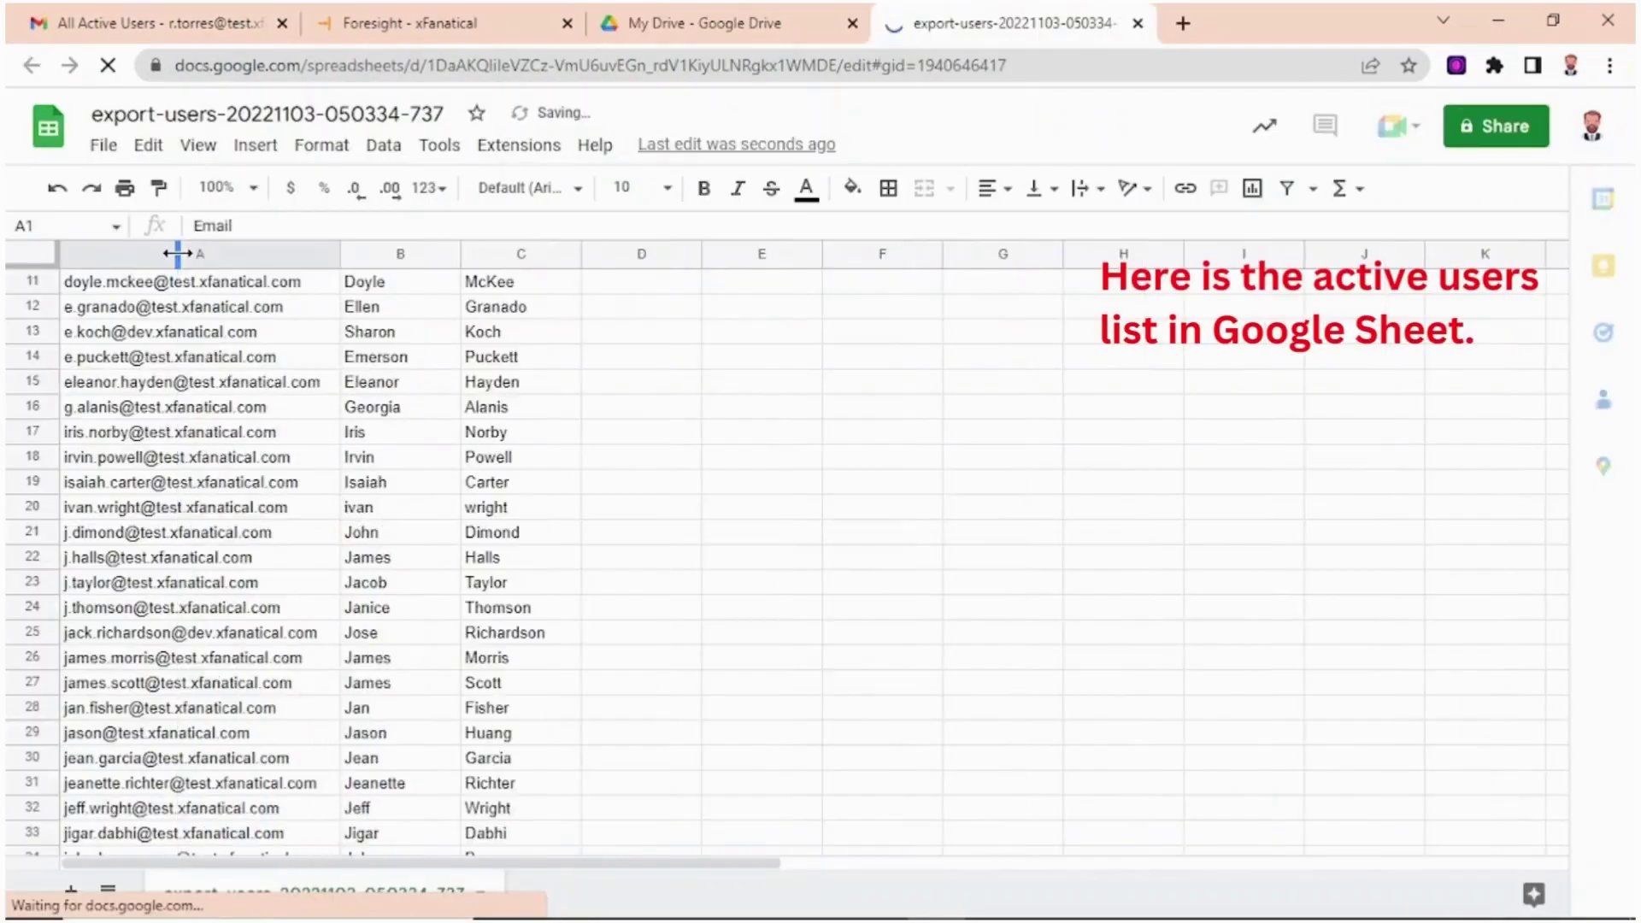
pyautogui.scroll(-6, 208, 475)
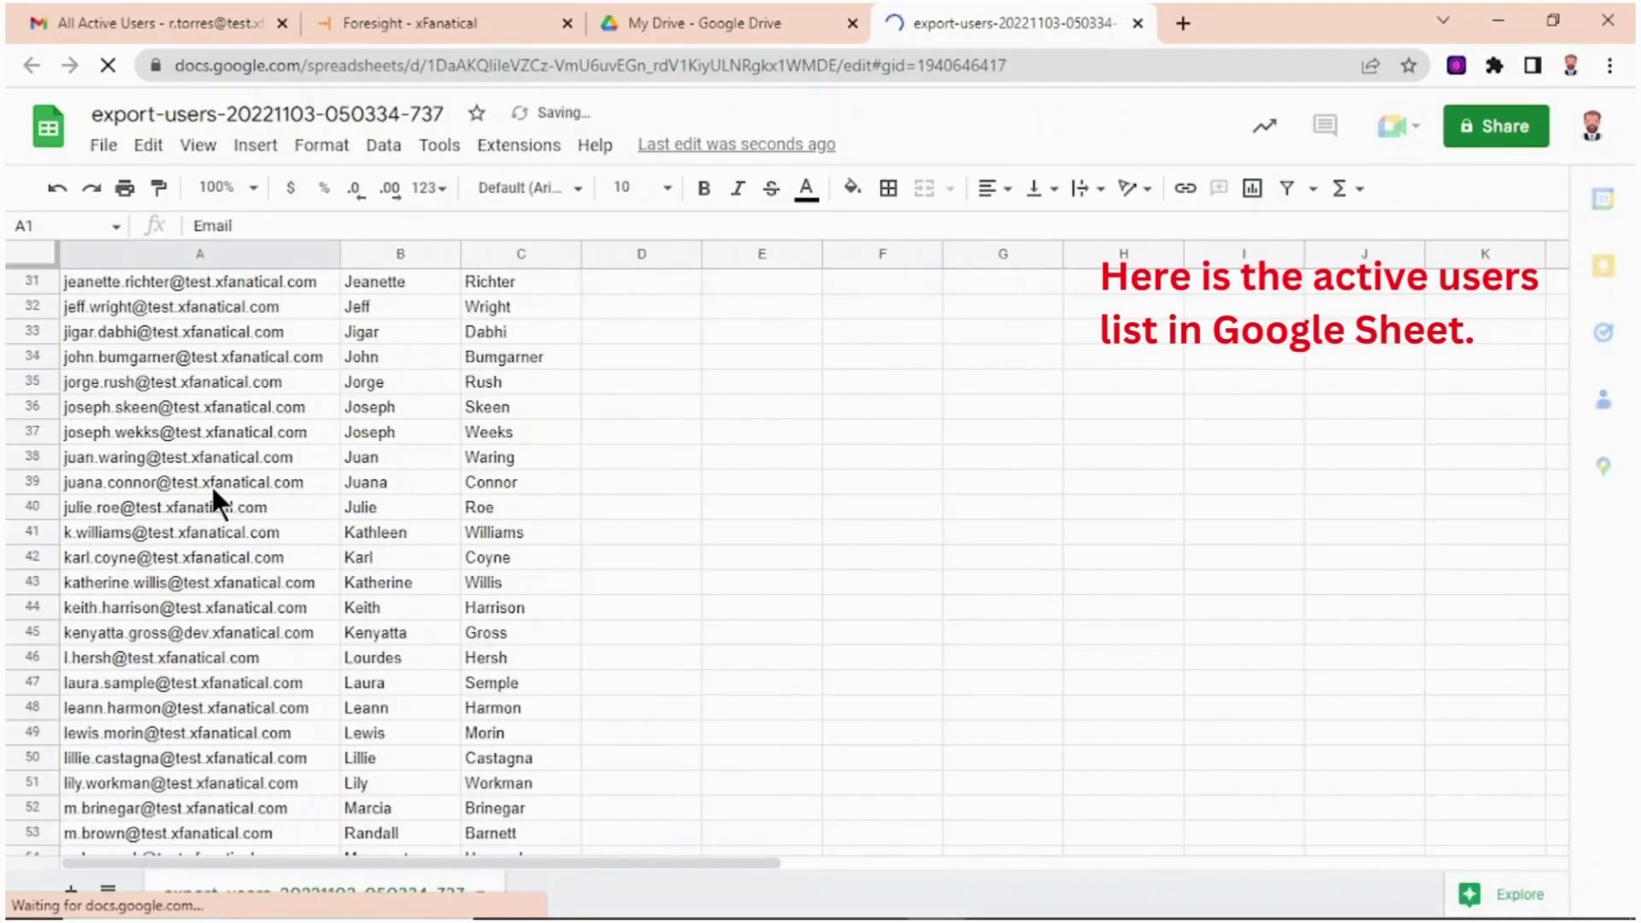